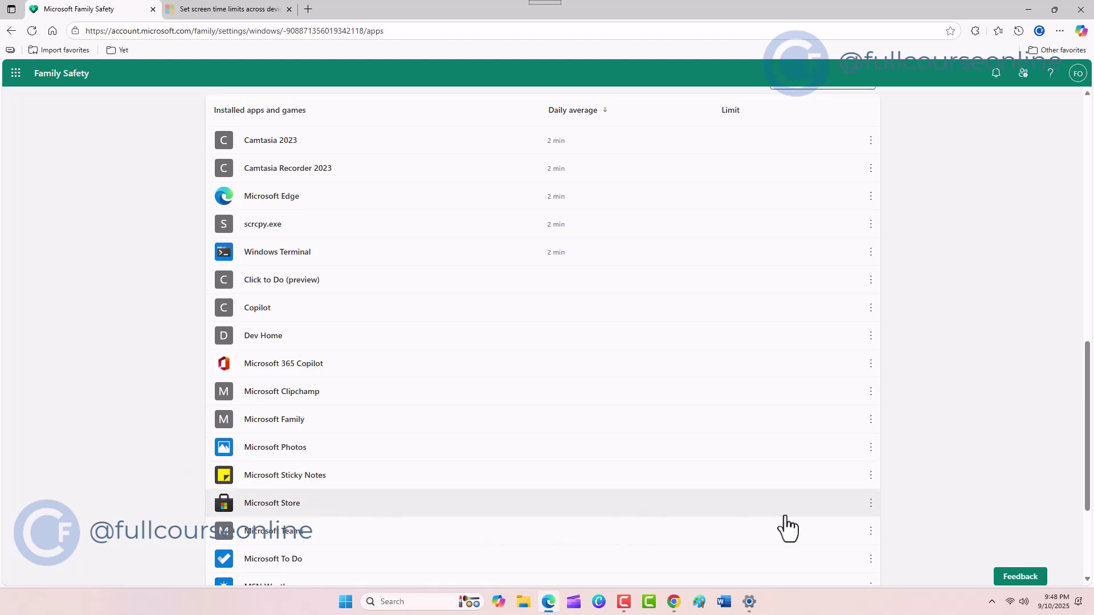
Block the Microsoft Store app for the child so its limit reads Blocked
left_click(872, 503)
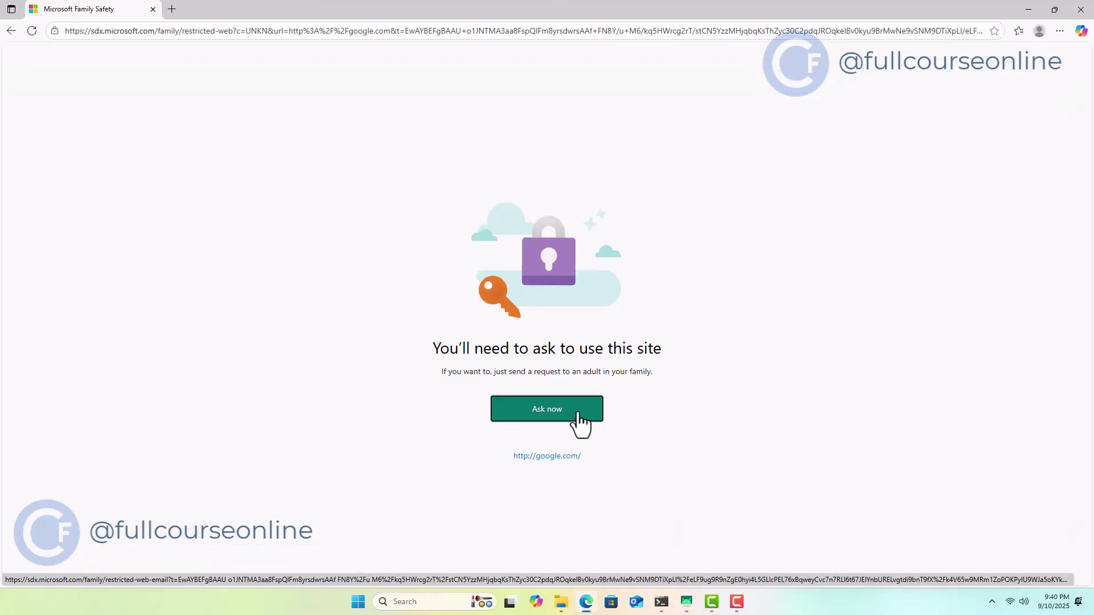
left_click(579, 421)
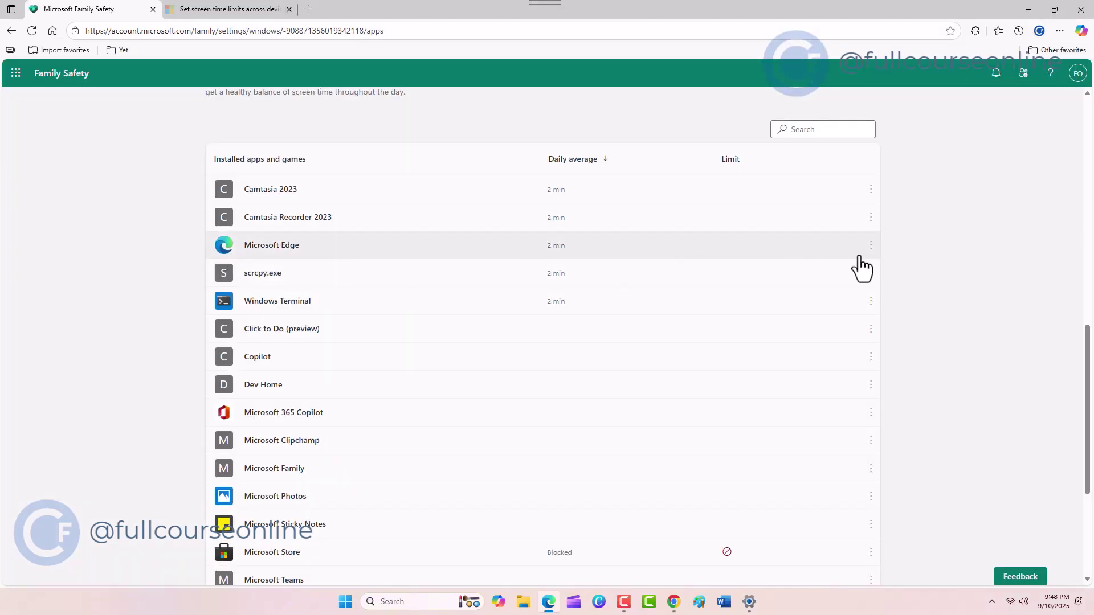
left_click(871, 246)
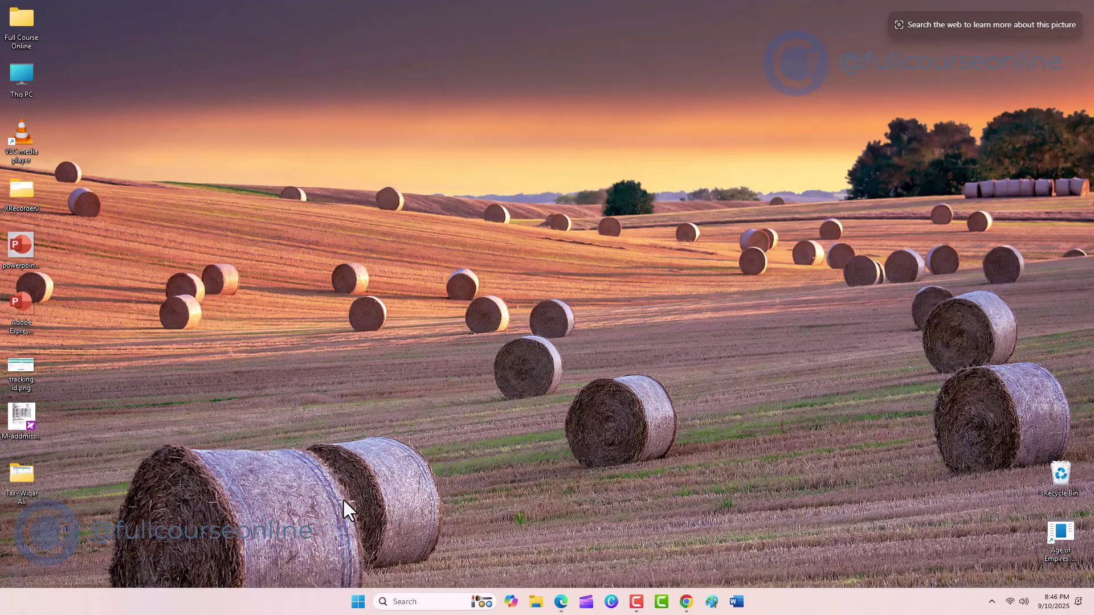
Check the signed-in account from the Start menu, then launch Windows Settings
left_click(358, 602)
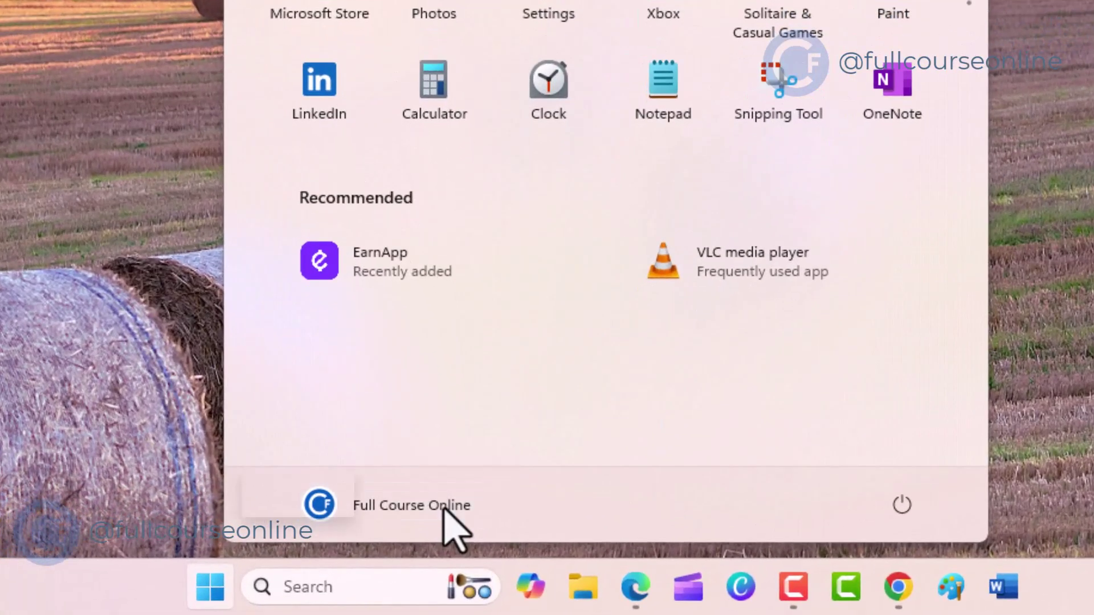
left_click(445, 509)
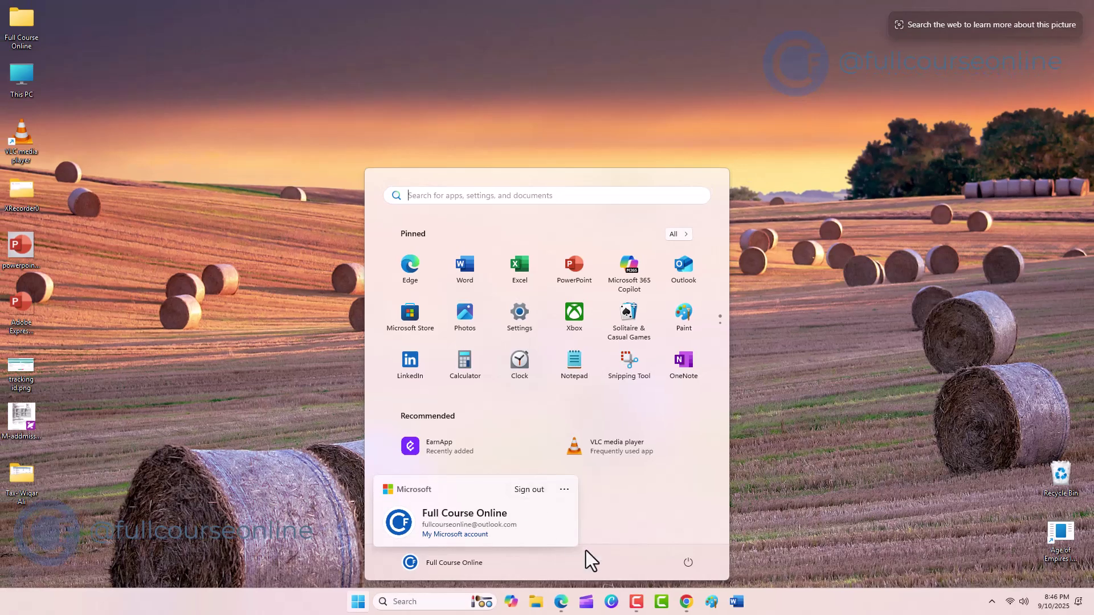
left_click(587, 548)
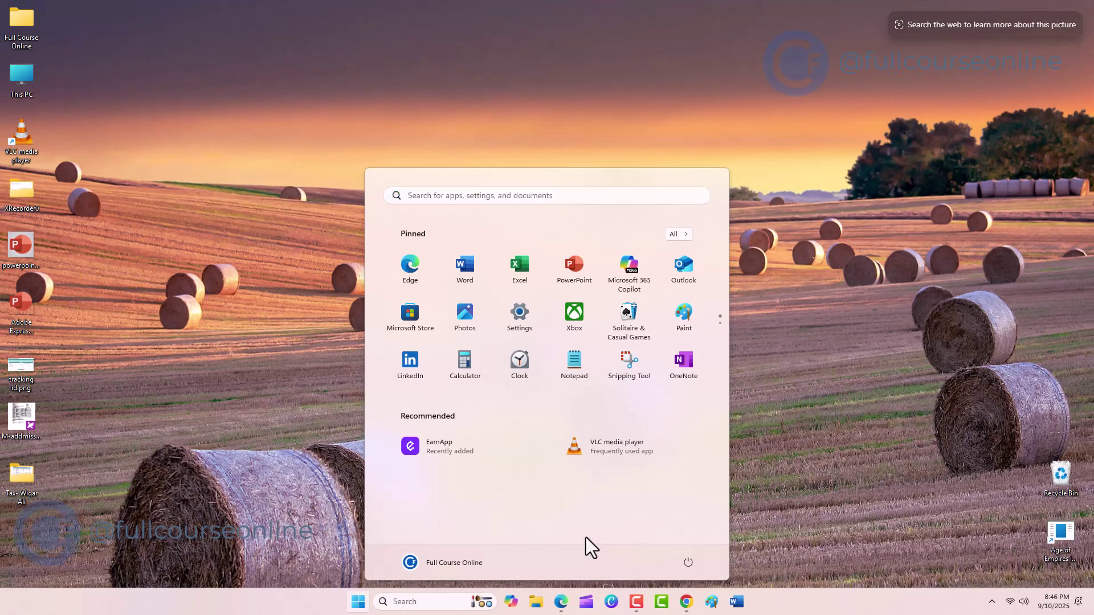
left_click(528, 319)
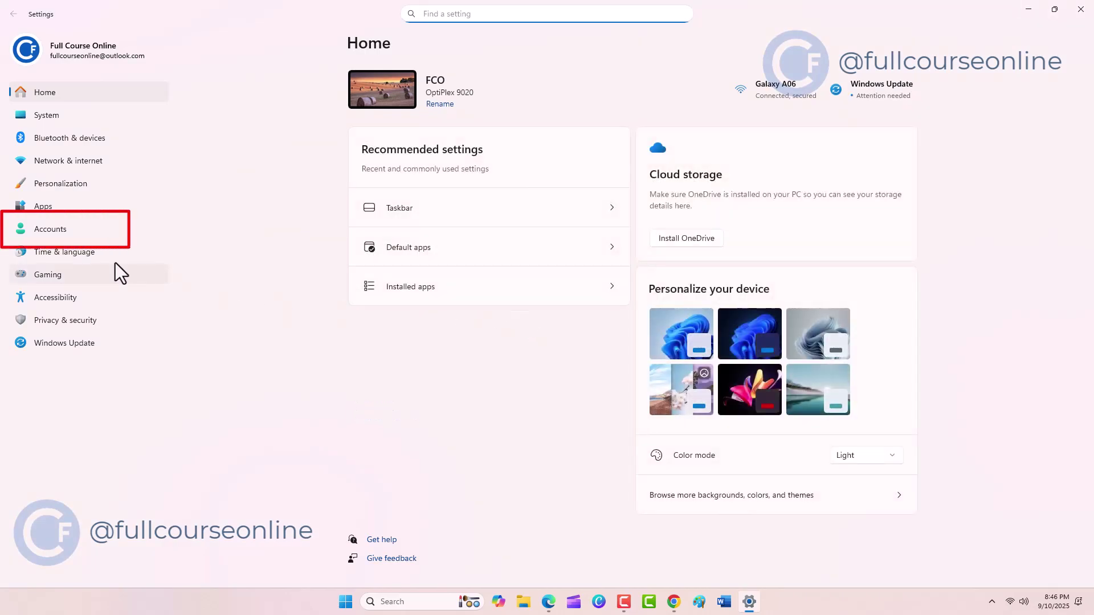
Go to Accounts > Family in Windows Settings
left_click(67, 232)
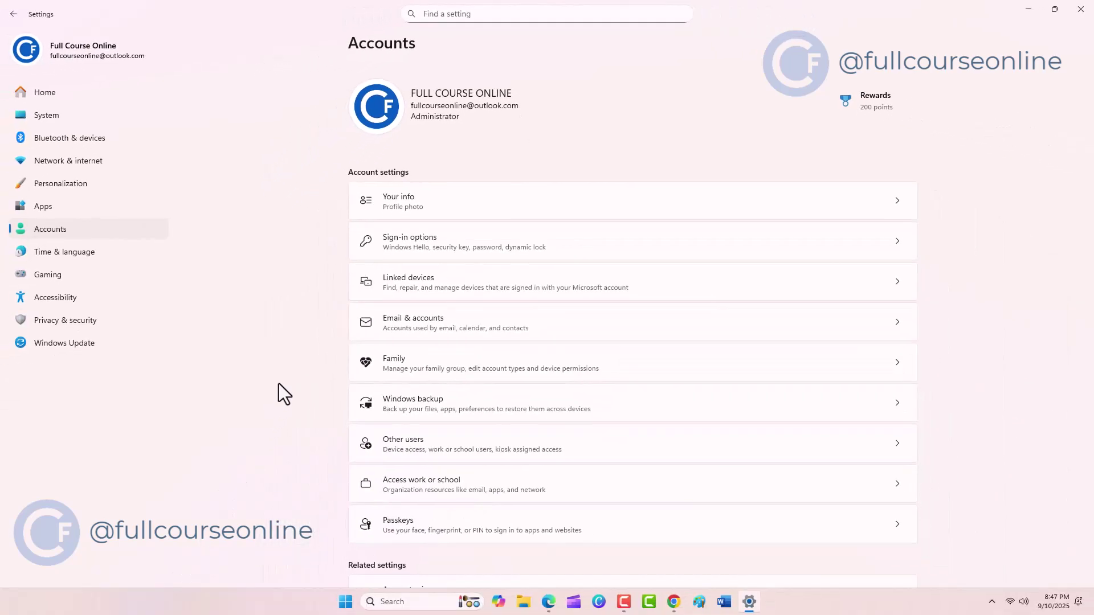
left_click(446, 364)
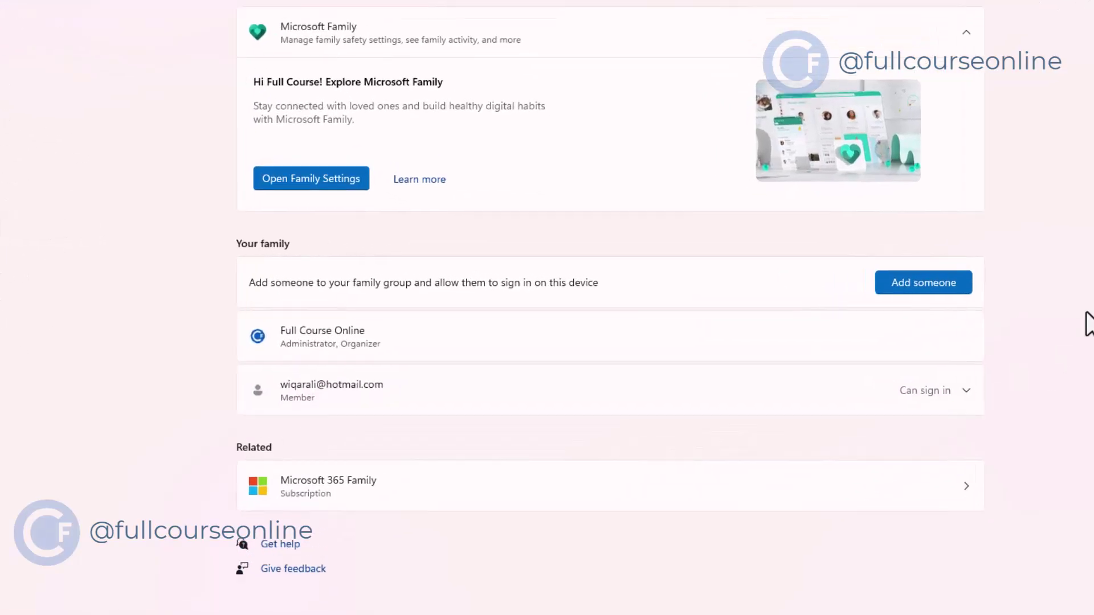
Start a new child account, choosing its email name and password and opting out of offers
left_click(954, 284)
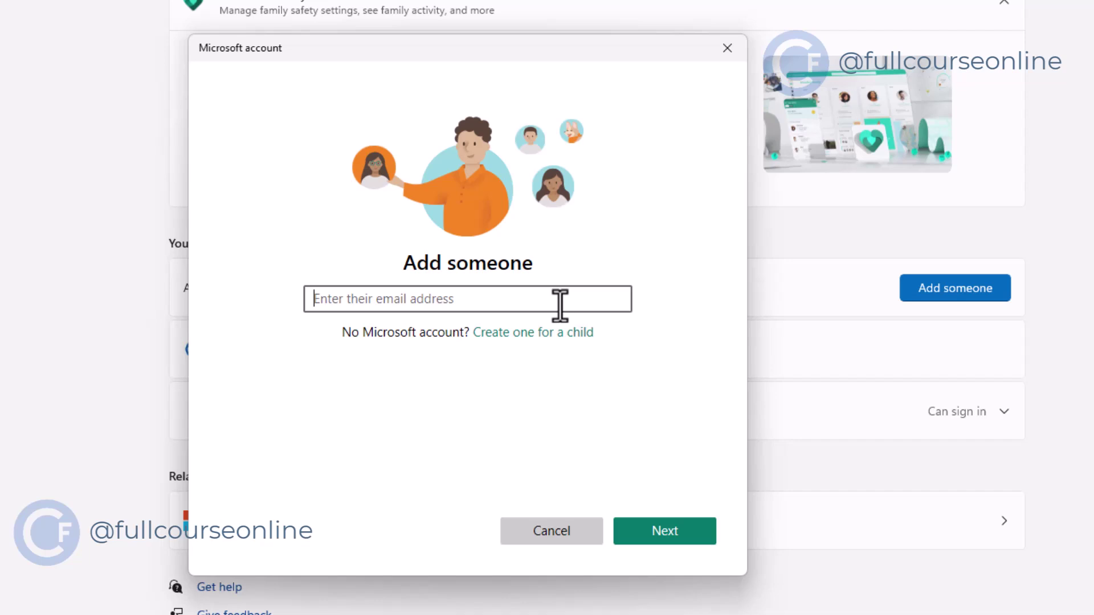
left_click(560, 335)
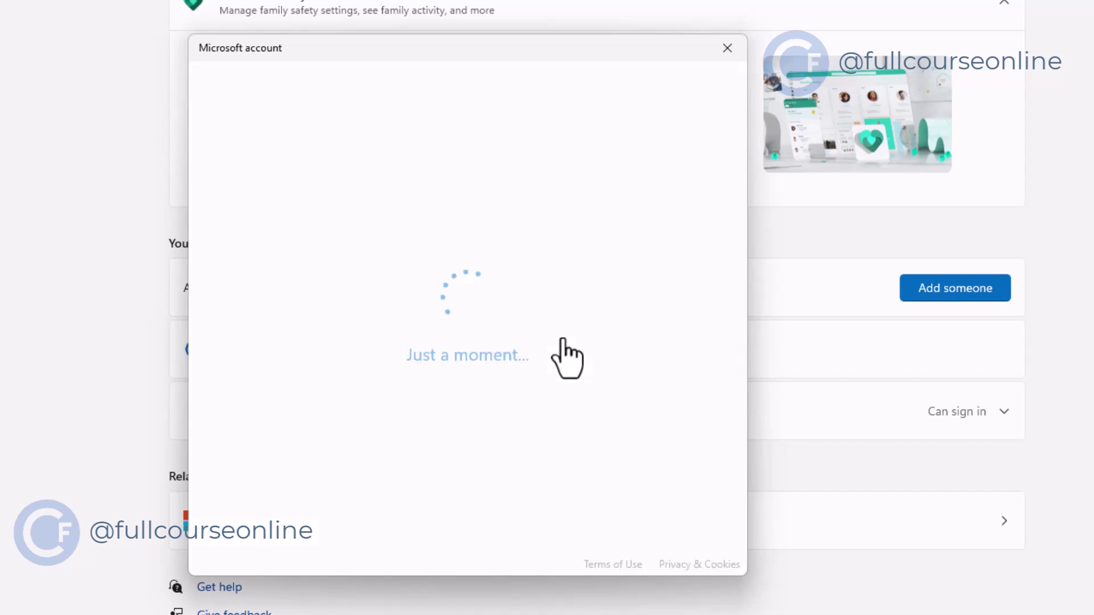
type("FCOFilter")
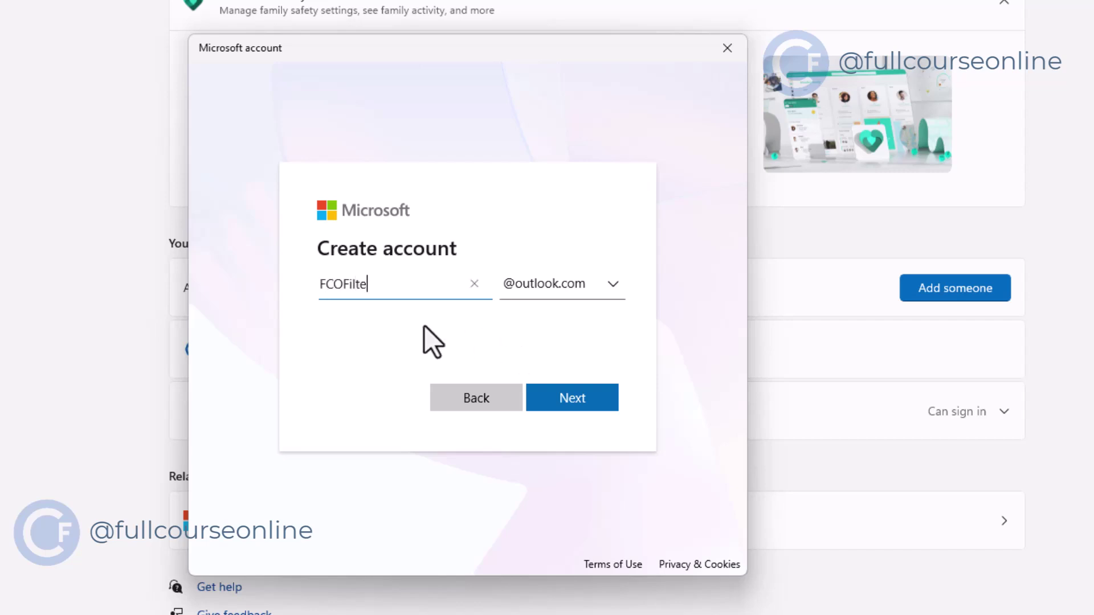
left_click(551, 400)
type("•••••••••••••")
left_click(328, 348)
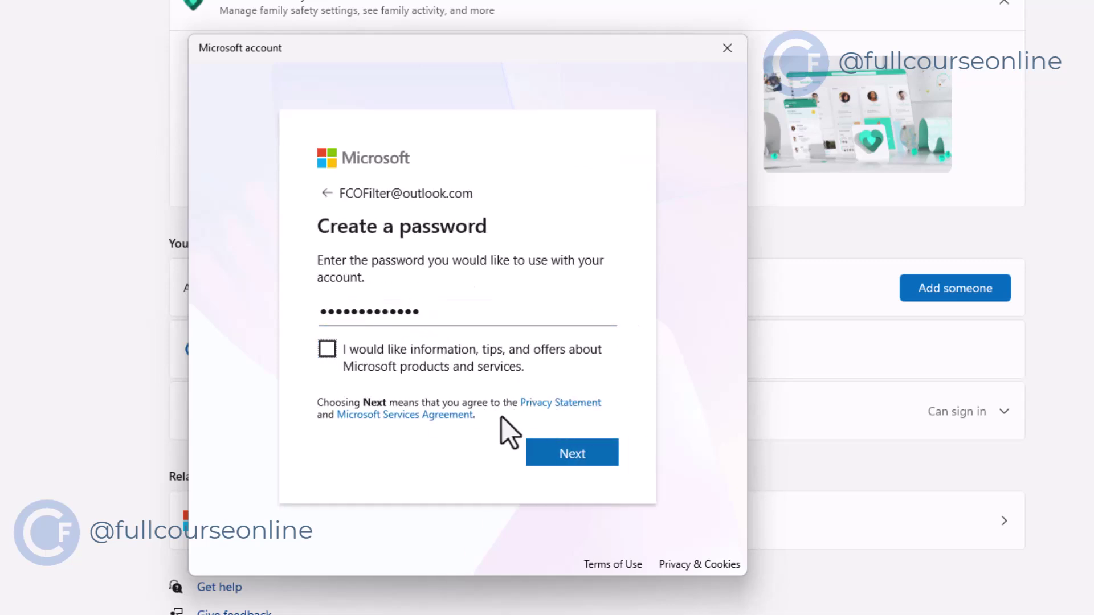
left_click(551, 463)
Enter the child's first and last name, keep United States, set a 2012 birthdate, and solve the puzzle
type("Mery")
key("Tab")
type("Beth")
left_click(568, 468)
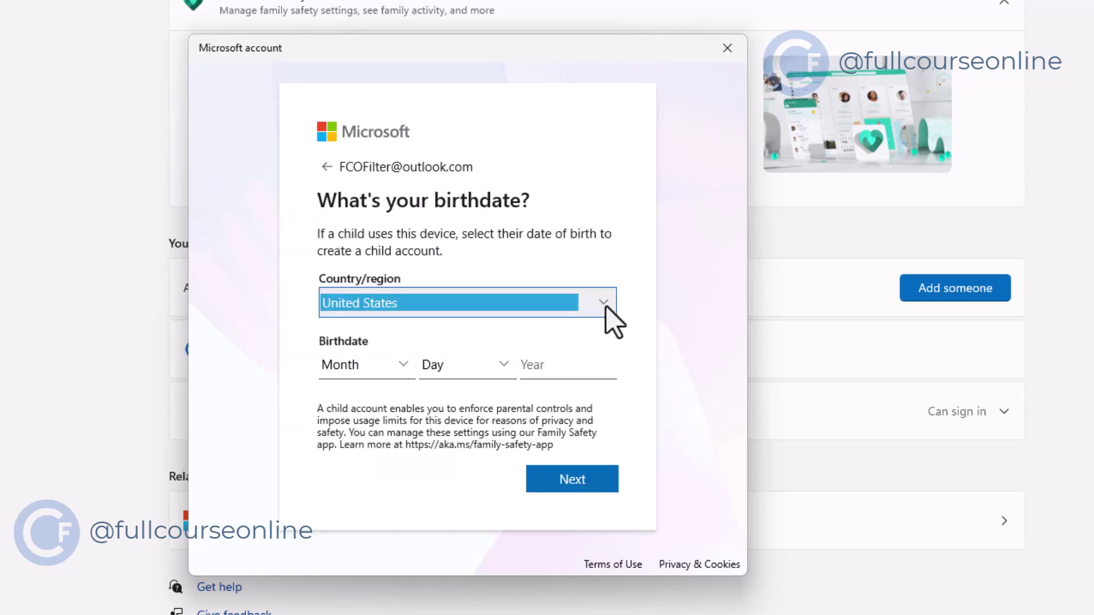
left_click(606, 306)
left_click(600, 382)
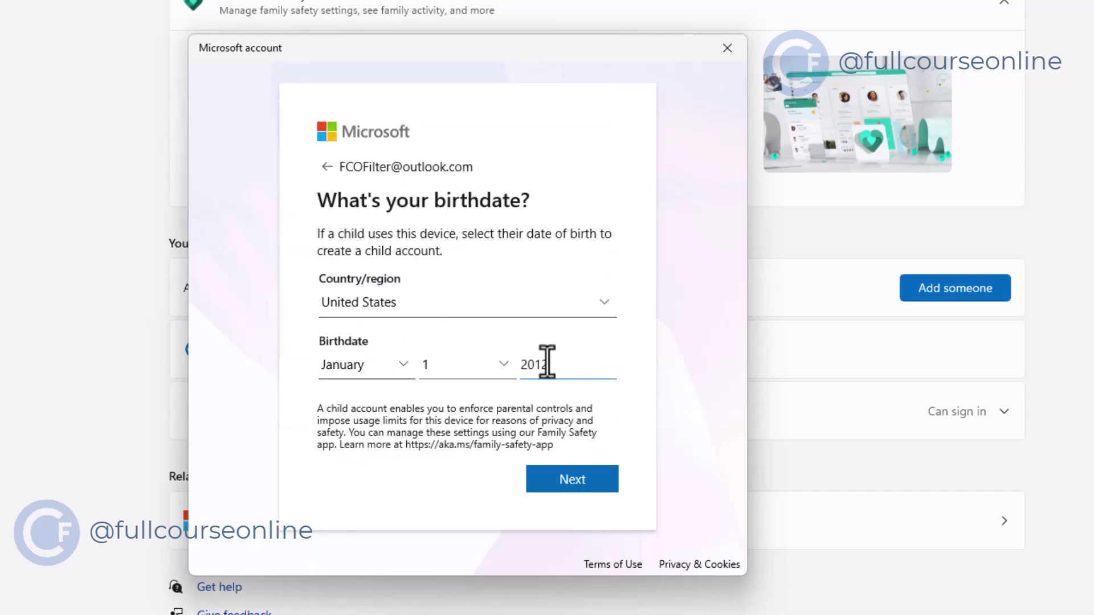
type("2012")
left_click(567, 491)
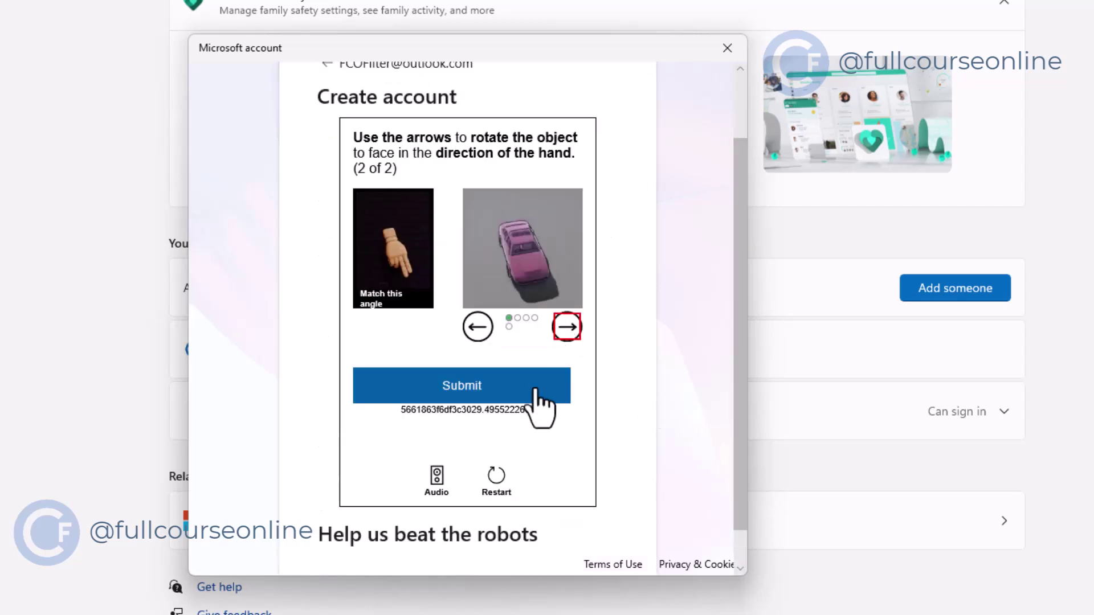
left_click(534, 392)
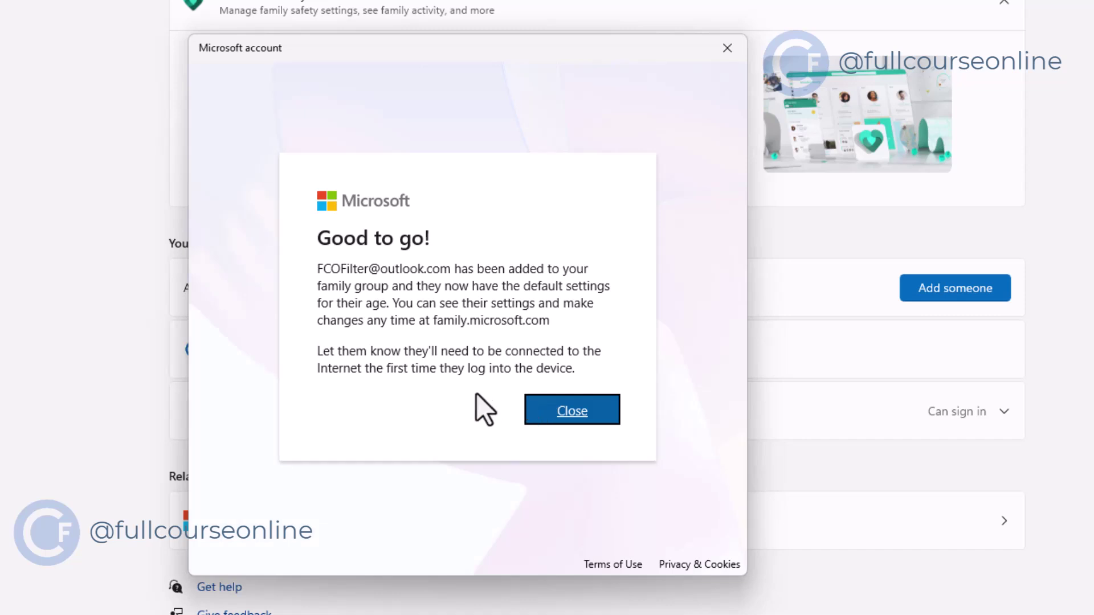
Confirm the new child member's account type stays Standard User, cancelling without changes
left_click(564, 420)
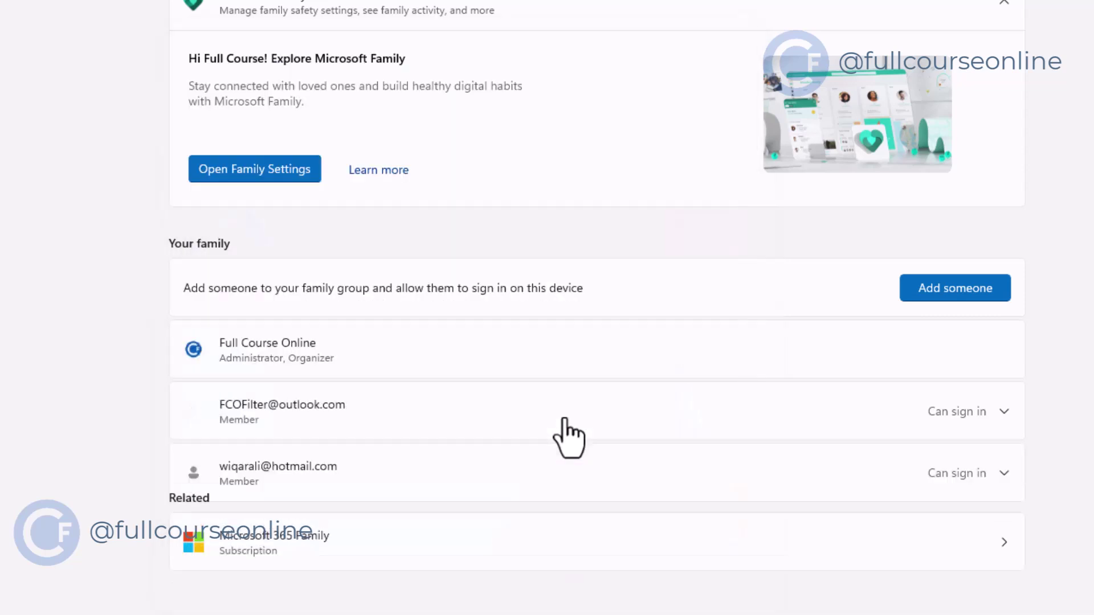
left_click(237, 408)
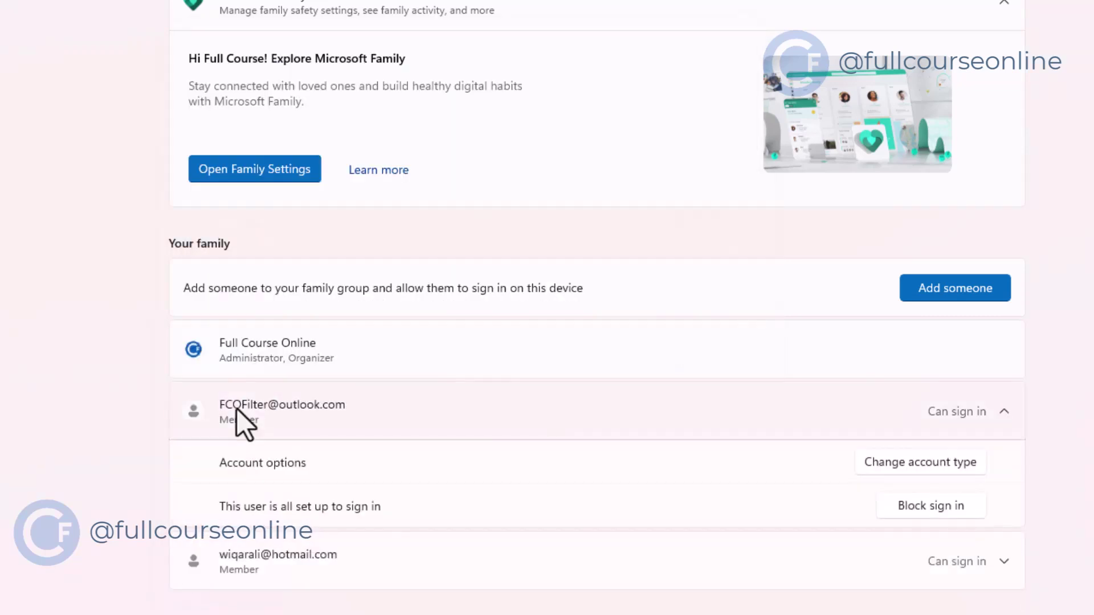
left_click(928, 463)
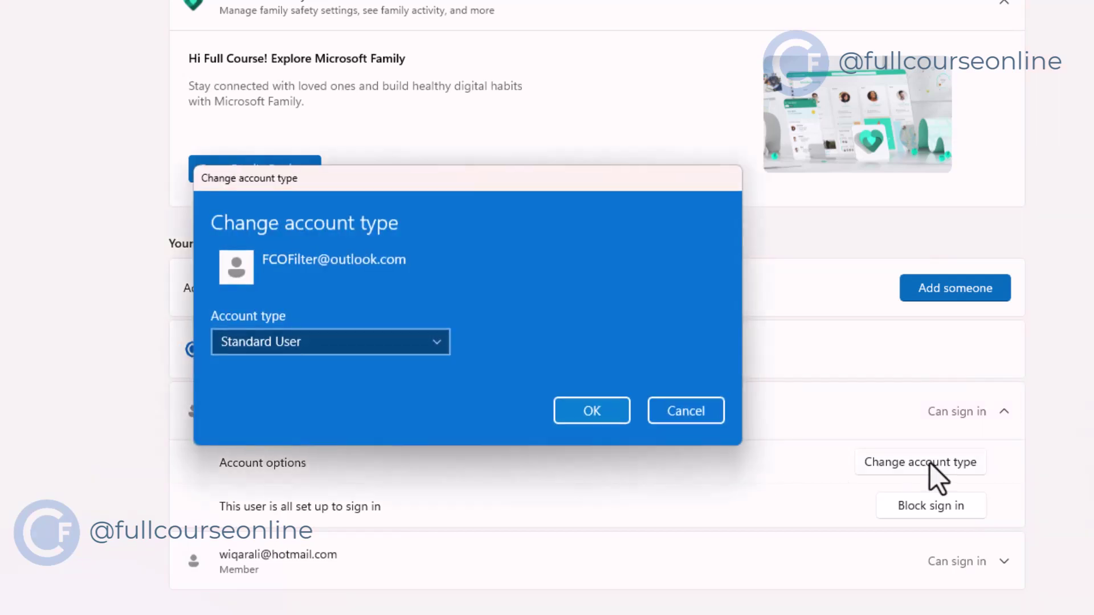
left_click(428, 352)
left_click(430, 349)
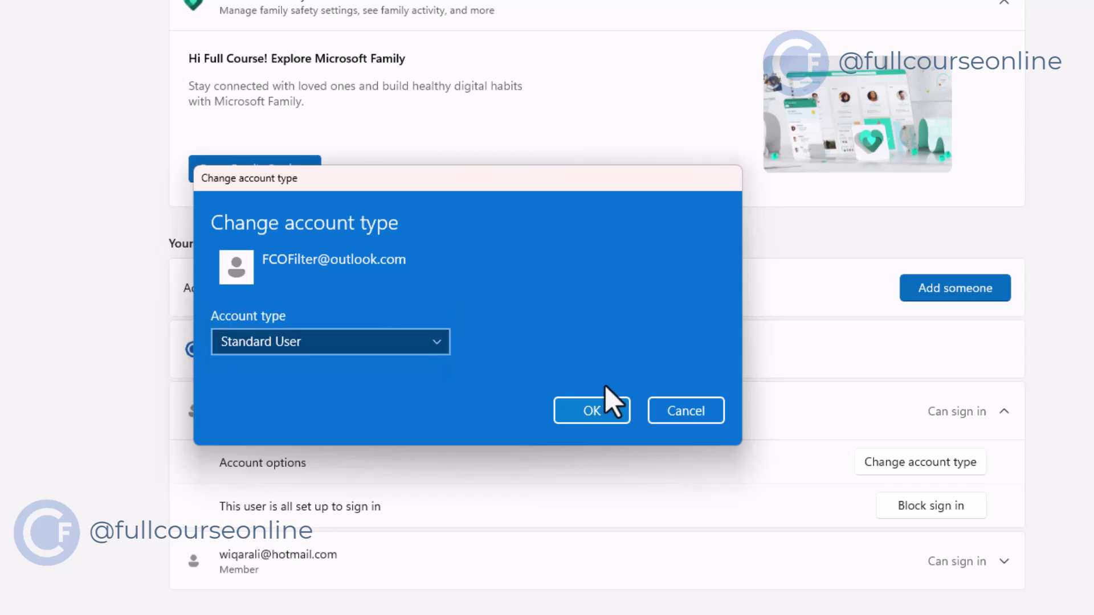
left_click(675, 419)
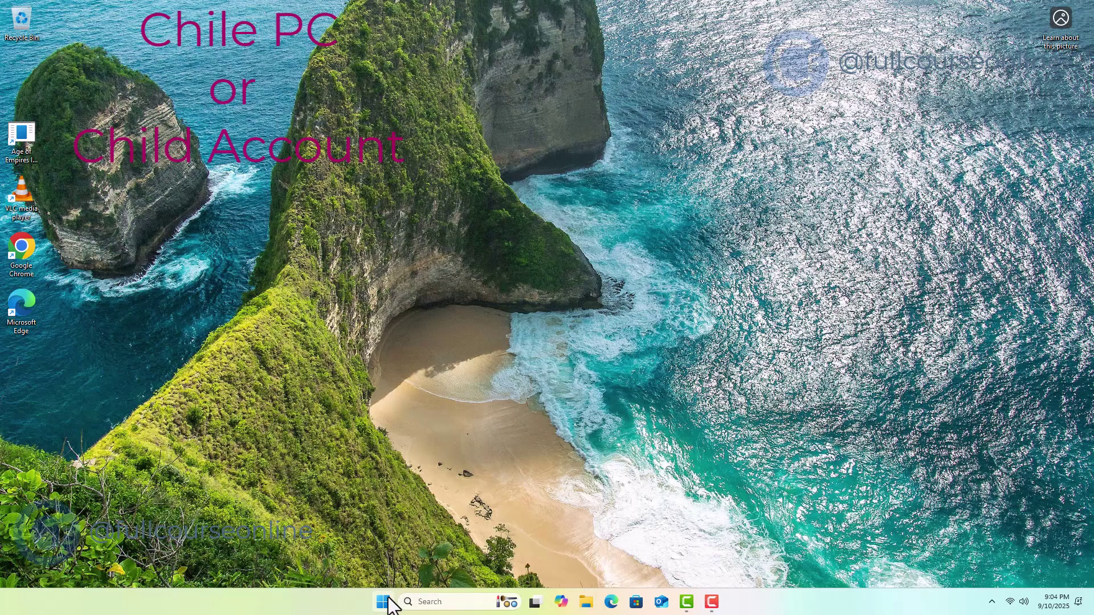
On the child's PC, verify the signed-in child account and open Settings > Accounts maximized
left_click(384, 602)
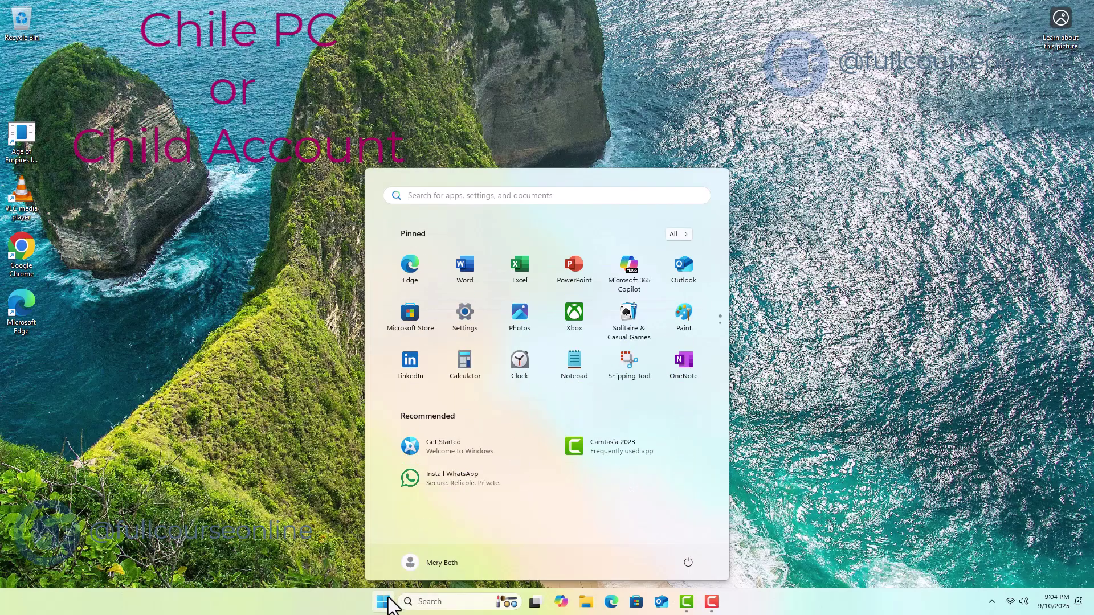
left_click(456, 565)
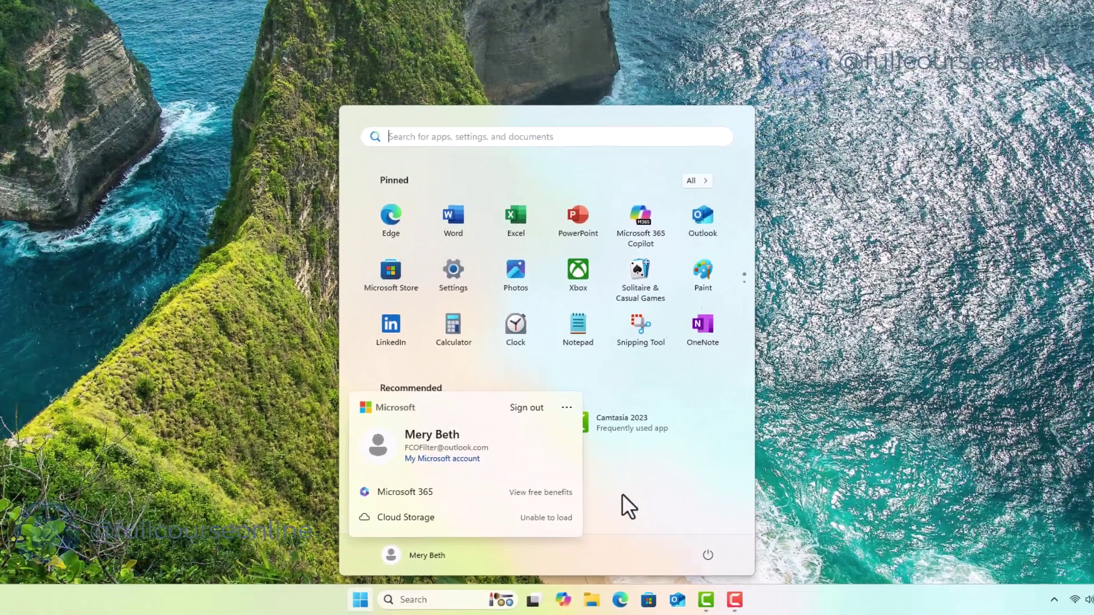
left_click(667, 439)
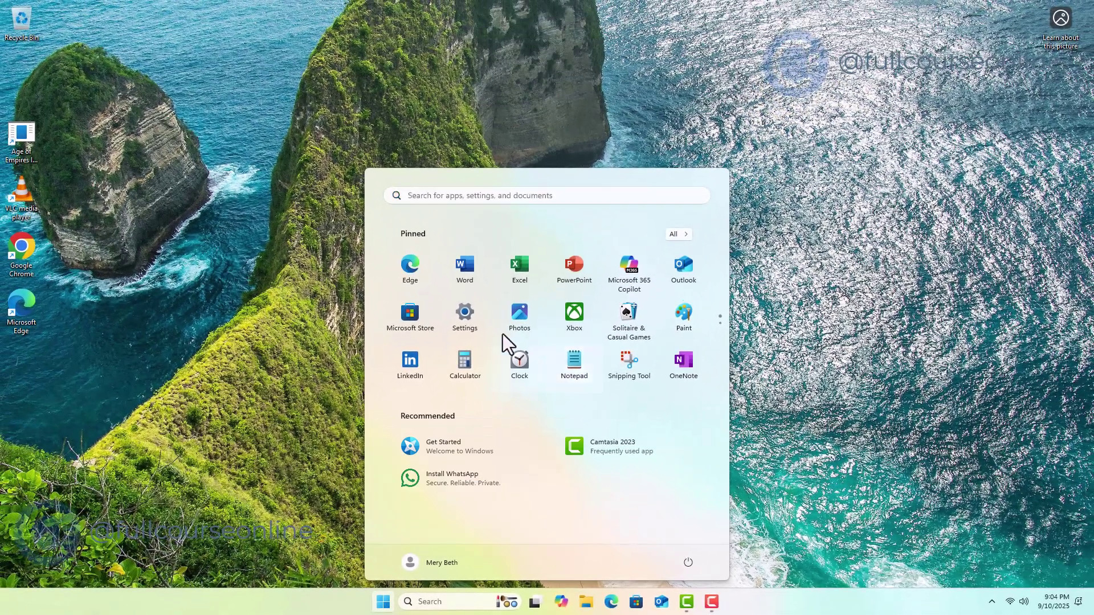
left_click(458, 319)
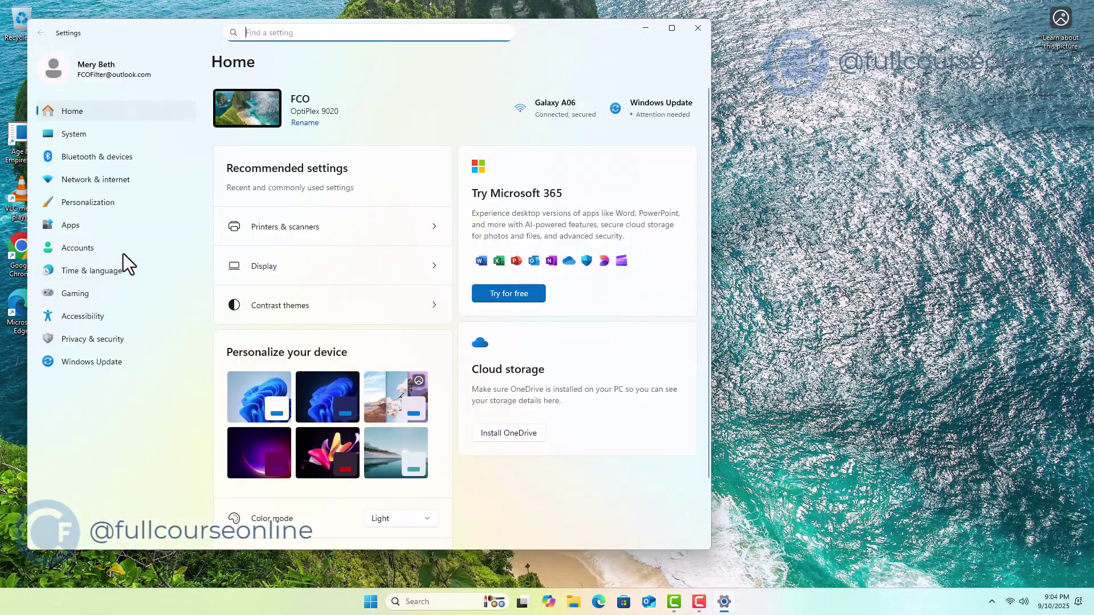
left_click(72, 245)
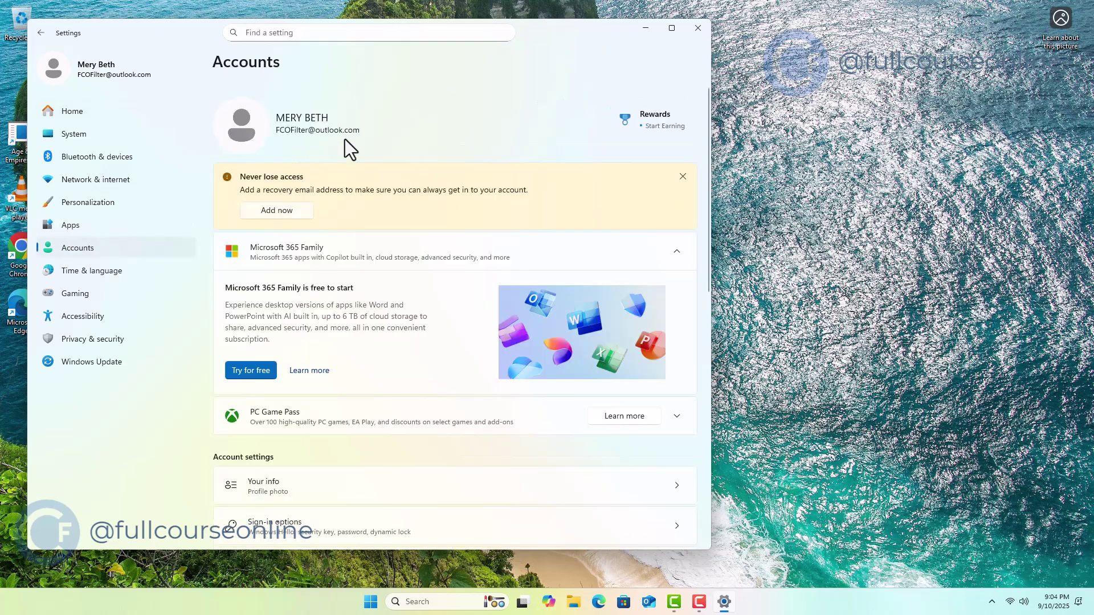
left_click(672, 28)
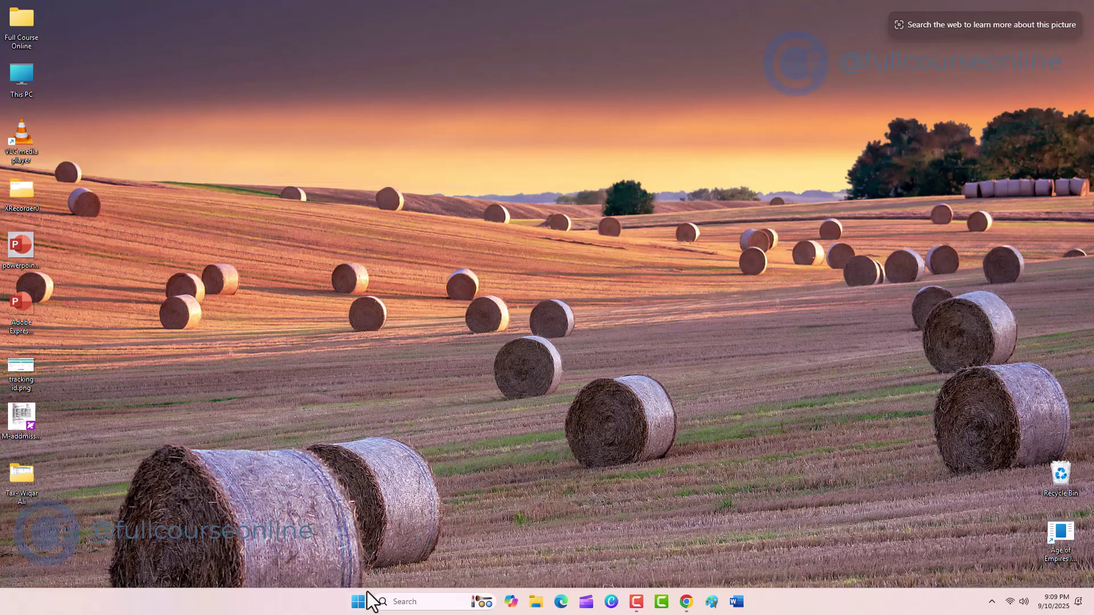
Go to Settings > Accounts > Family and open the online Family Safety settings in Edge
left_click(364, 601)
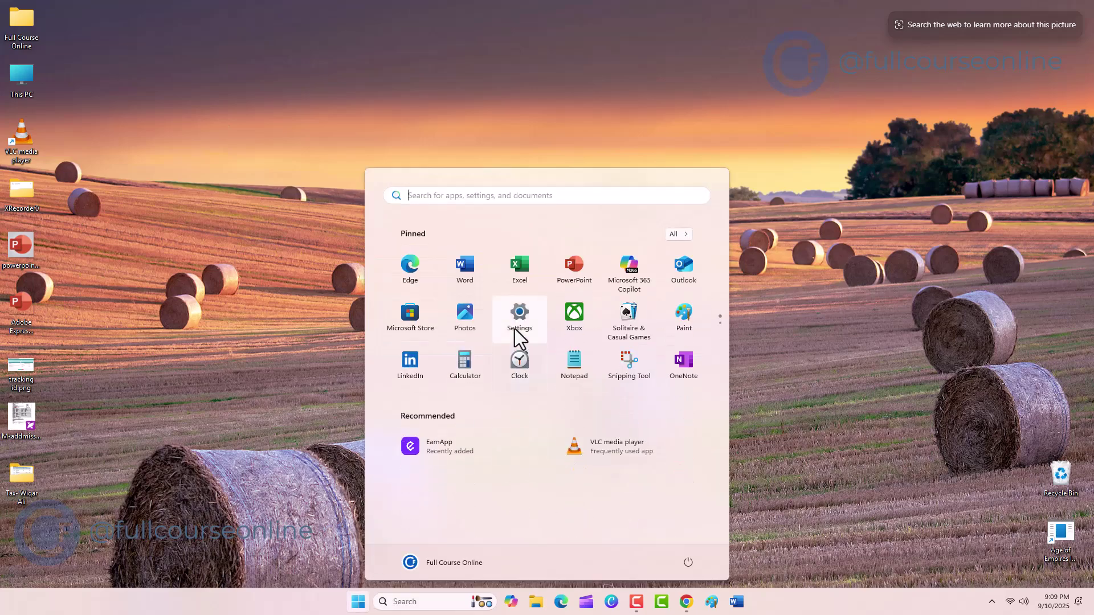
left_click(515, 329)
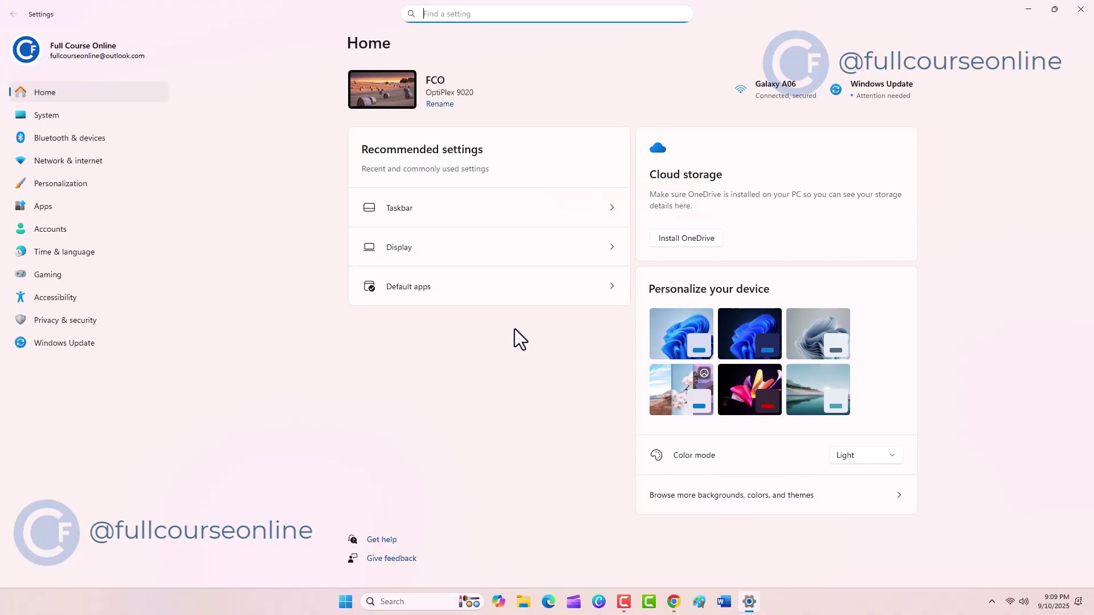
left_click(52, 228)
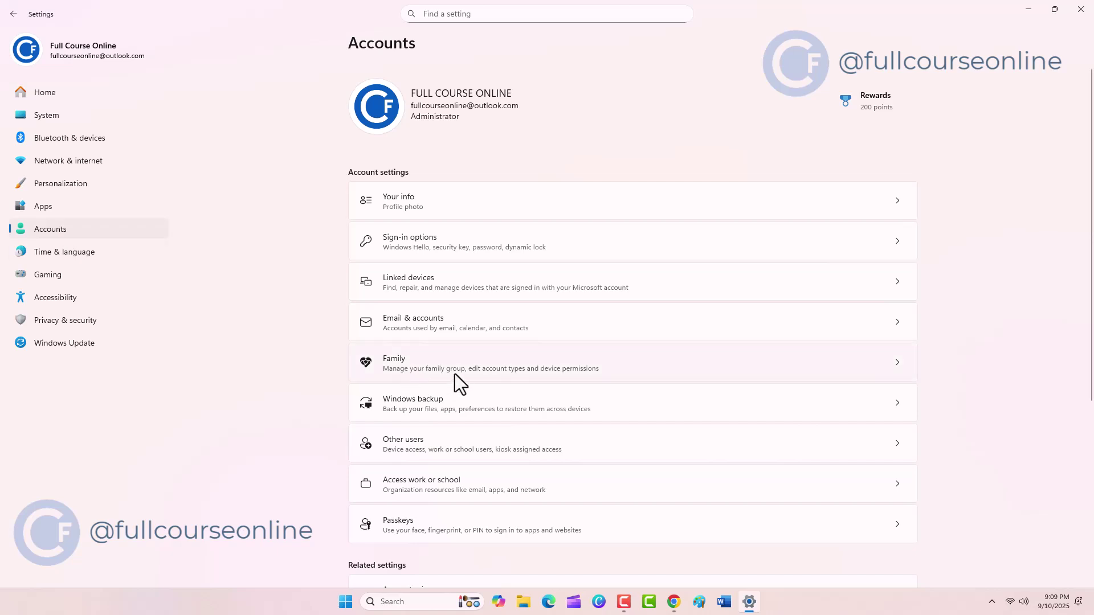
left_click(455, 374)
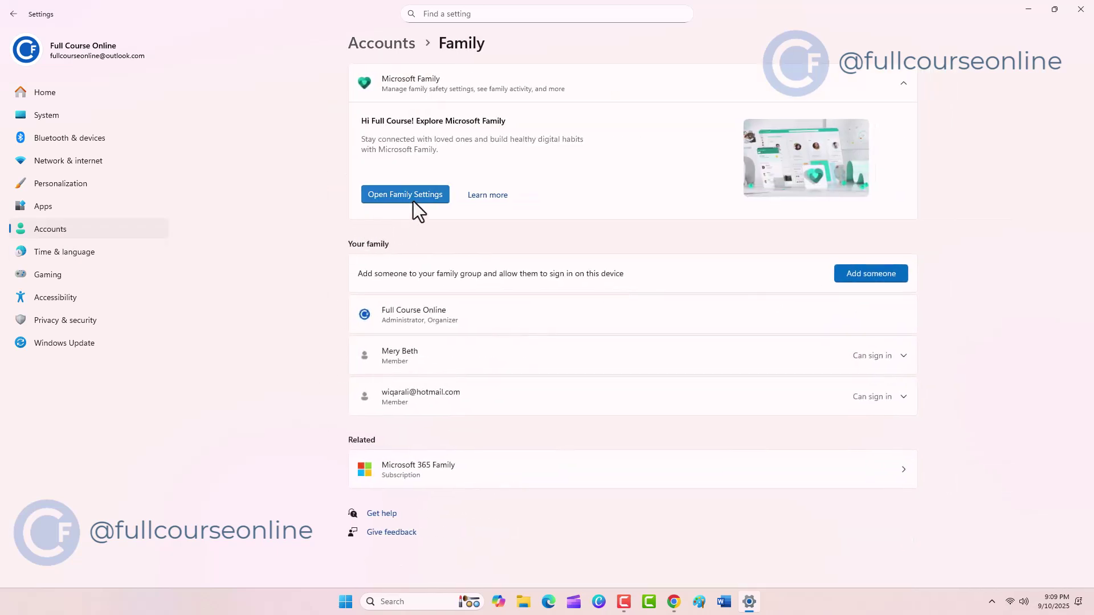
left_click(413, 201)
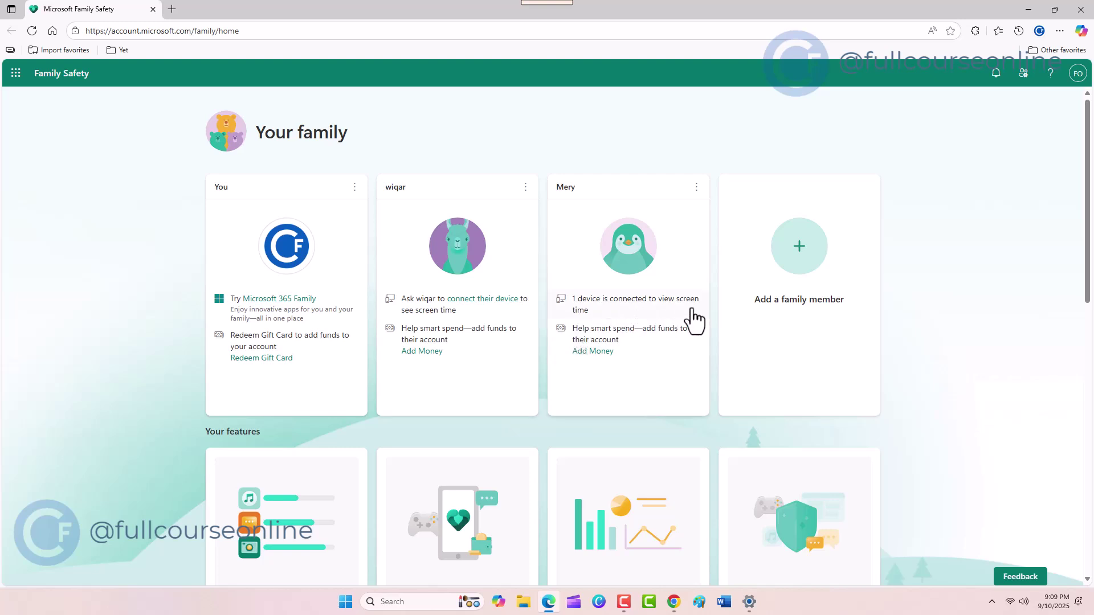
Switch Activity reporting On for the child's Windows device and review the screen time chart
left_click(609, 303)
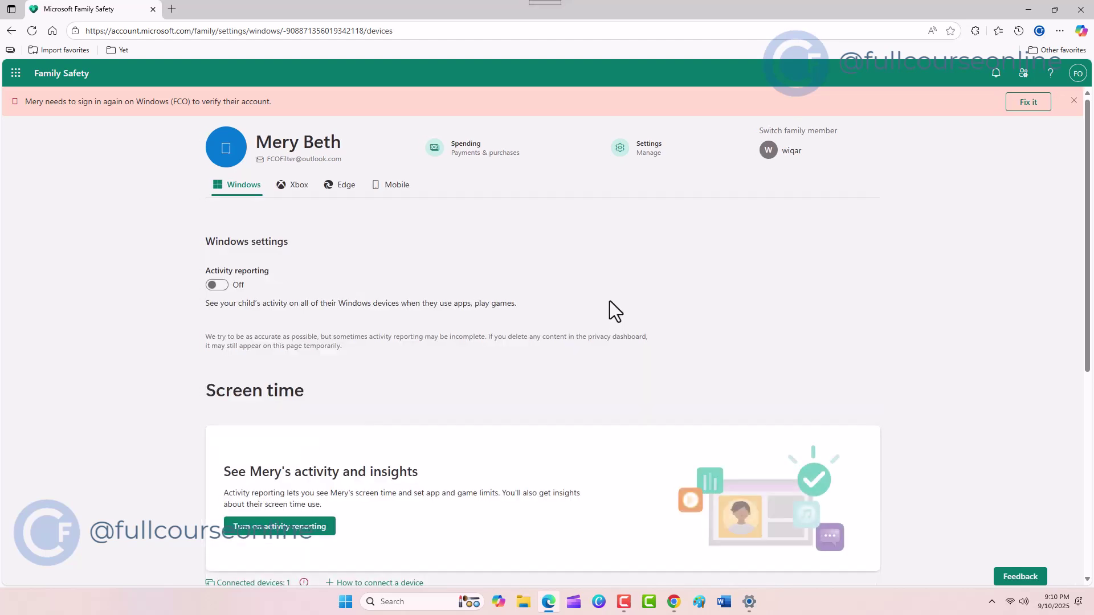
left_click(223, 292)
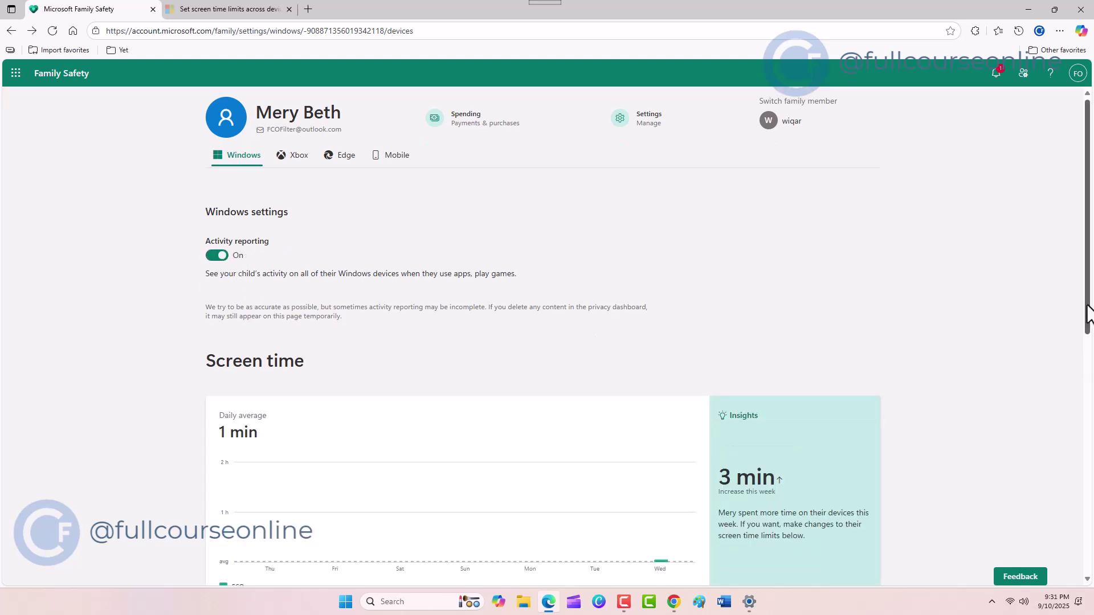
left_click_drag(1087, 320, 1088, 373)
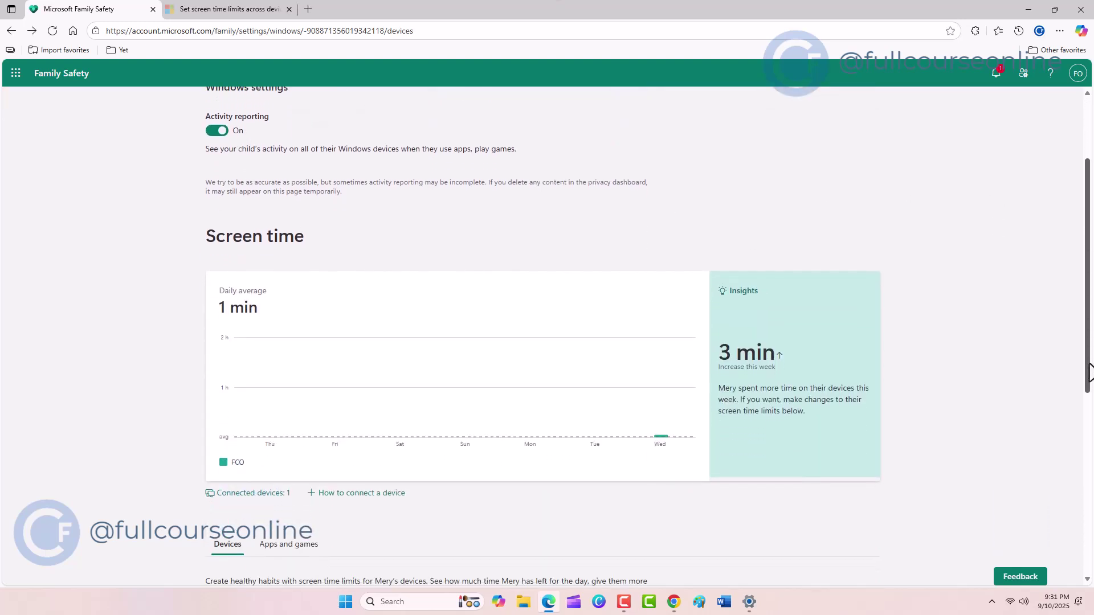
mouse_move(661, 438)
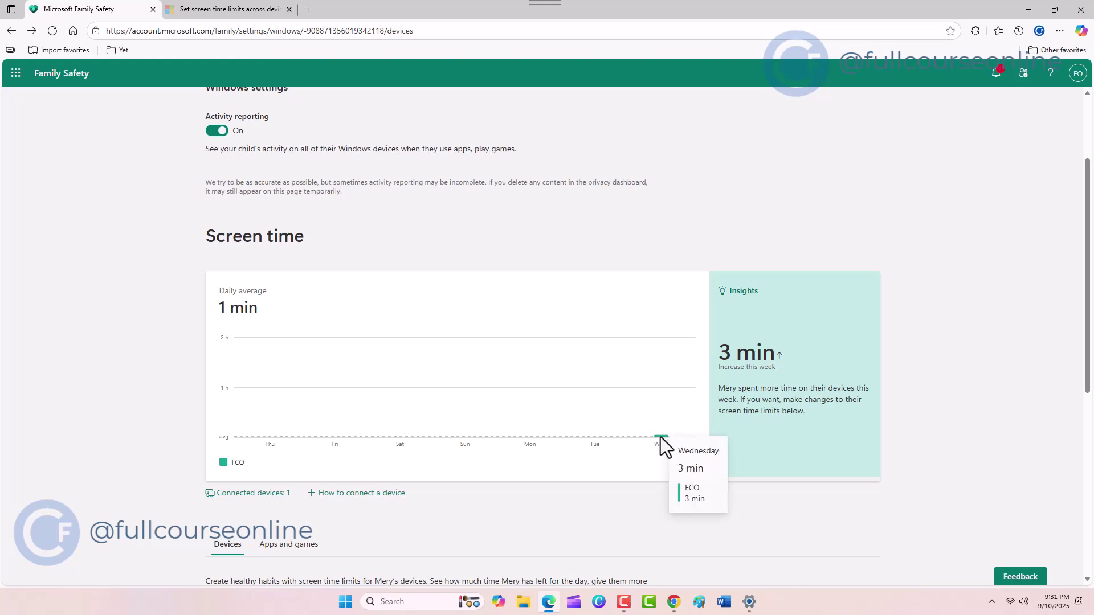
scroll(569, 353, "up", 3)
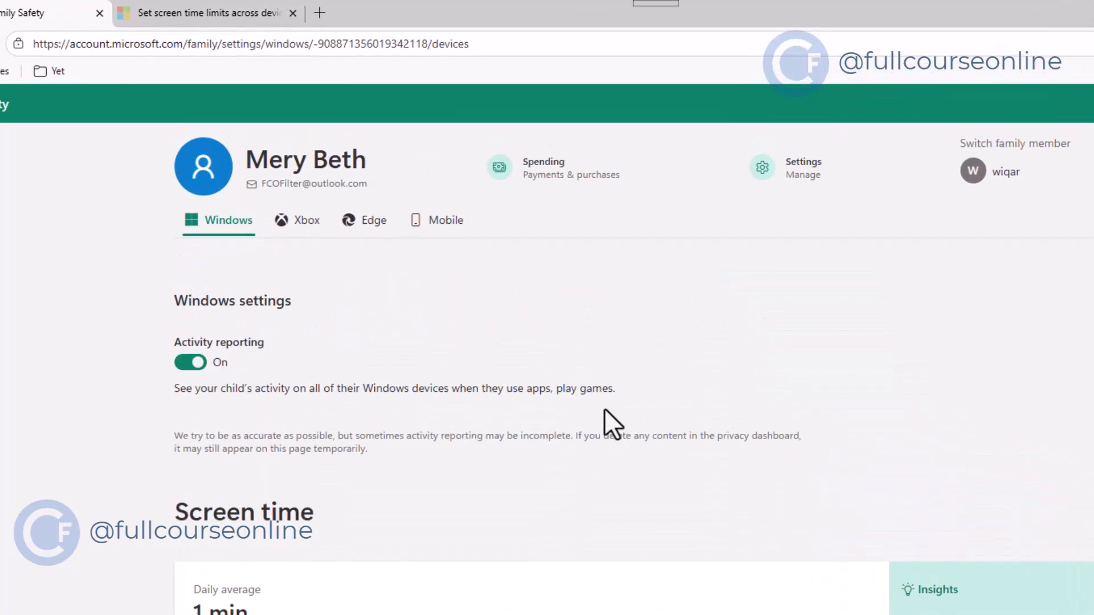
In the child's Edge settings, filter inappropriate websites, allow only allowed sites plus educational sites
left_click(371, 223)
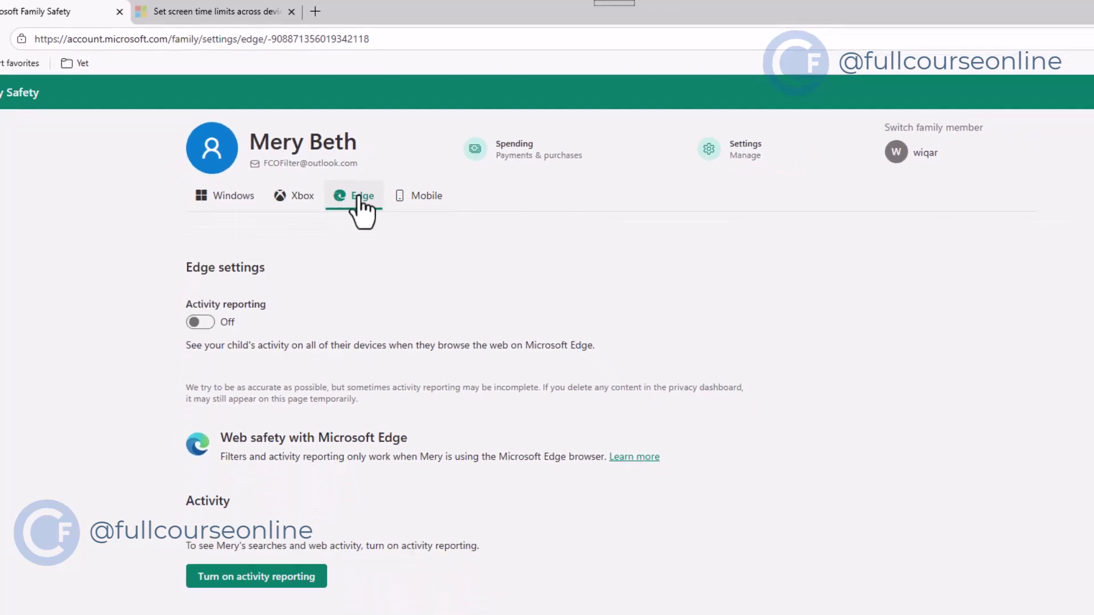
scroll(165, 456, "down", 2)
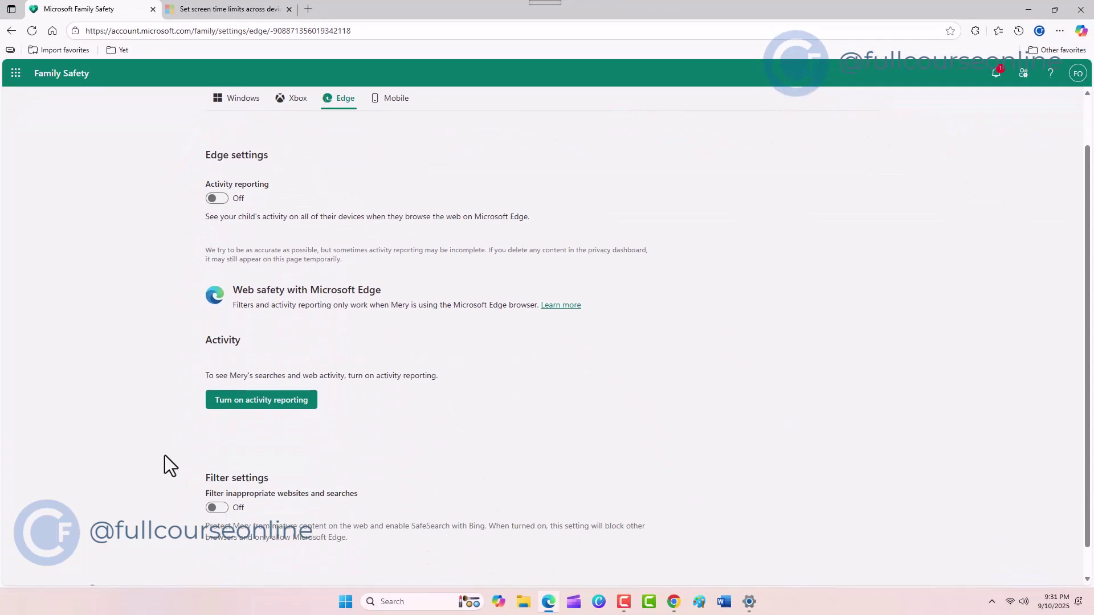
scroll(165, 456, "down", 2)
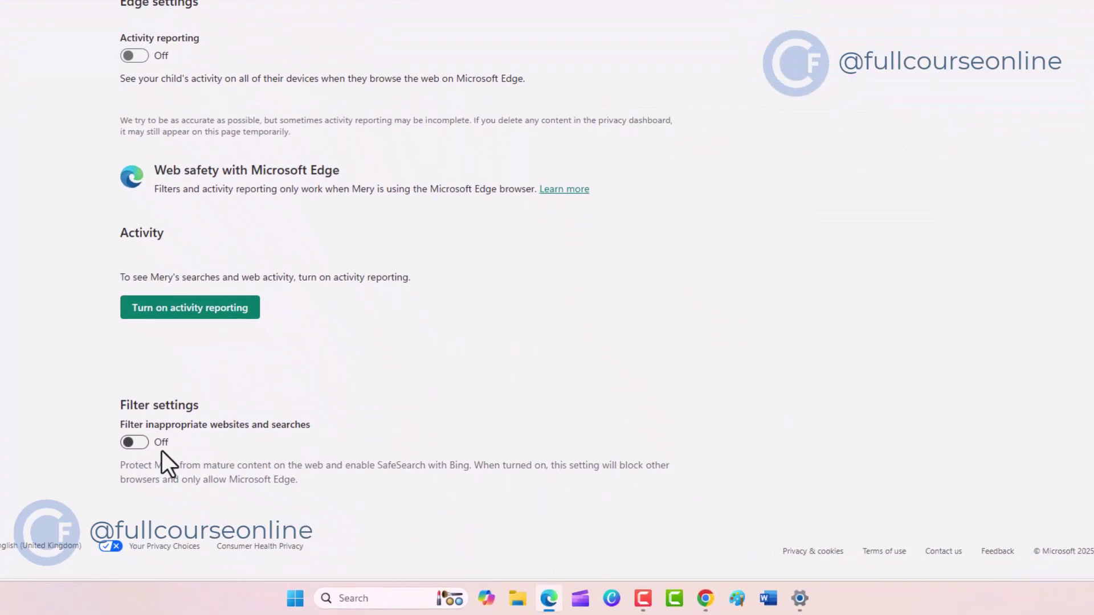
left_click(136, 443)
scroll(73, 432, "down", 4)
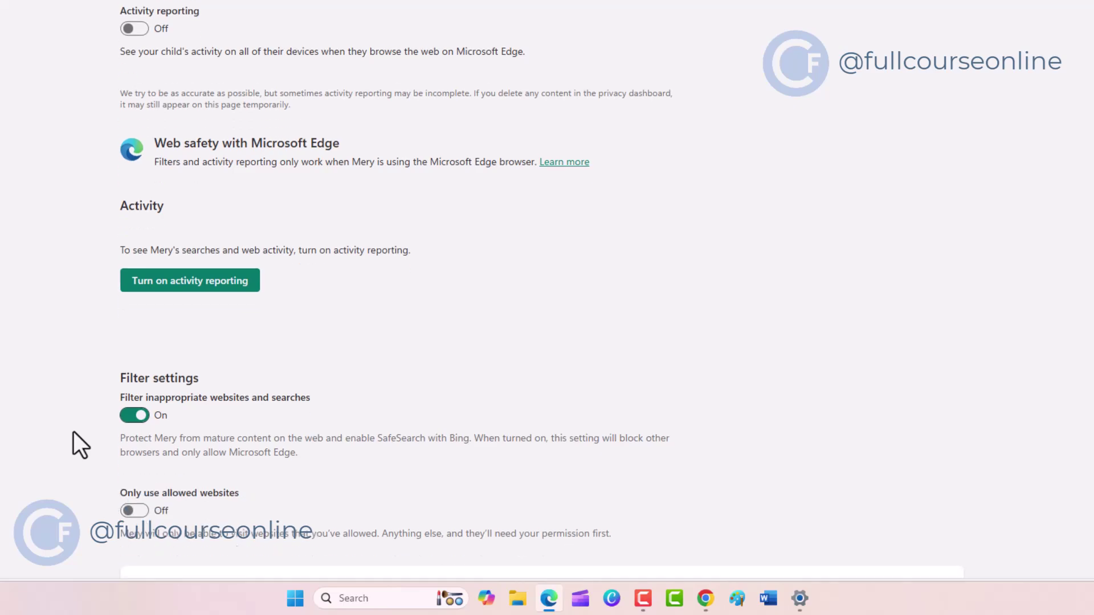
left_click(135, 281)
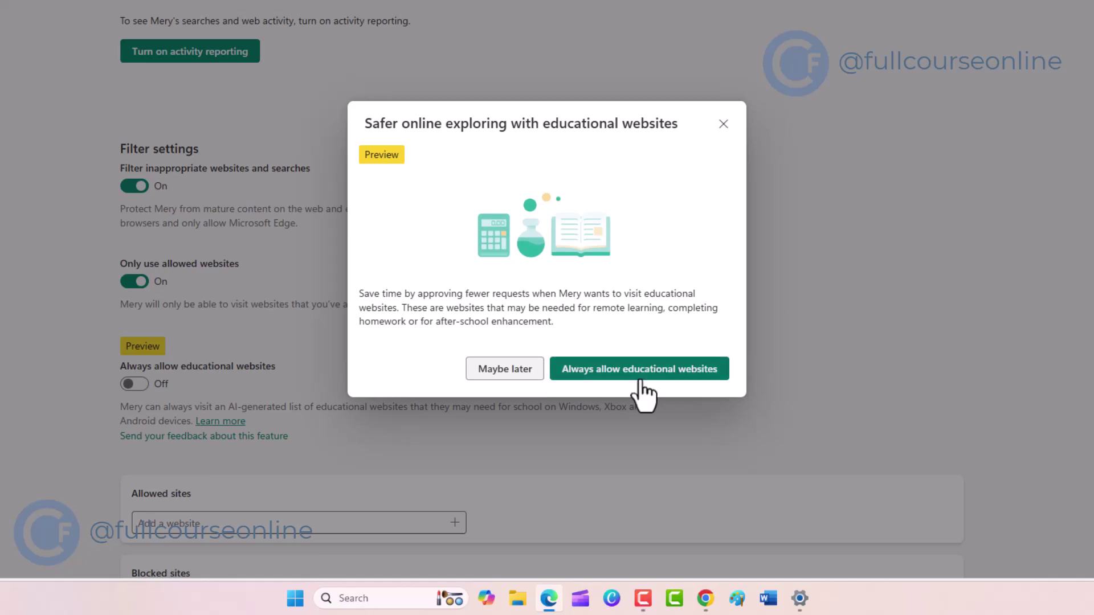
left_click(638, 375)
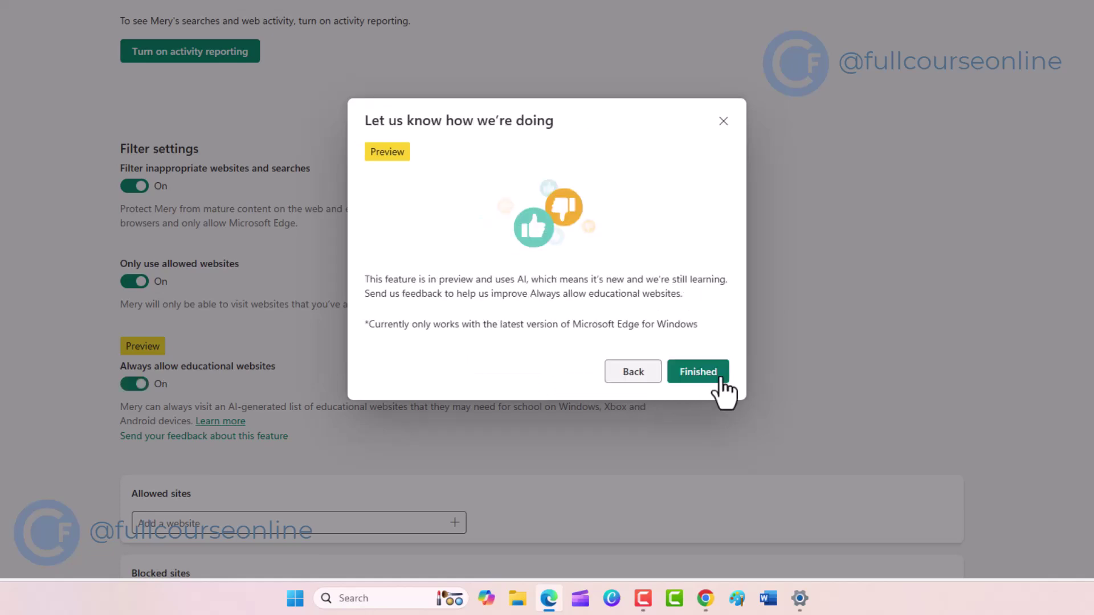
left_click(719, 380)
Try adding sites to the allowed and blocked website lists
scroll(724, 393, "down", 3)
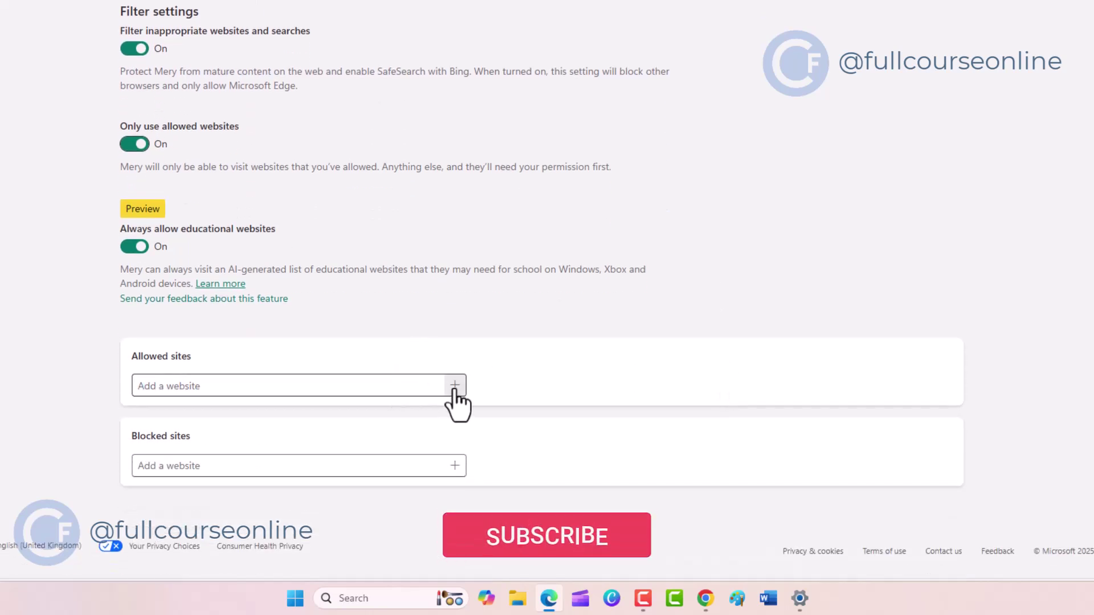
left_click(454, 386)
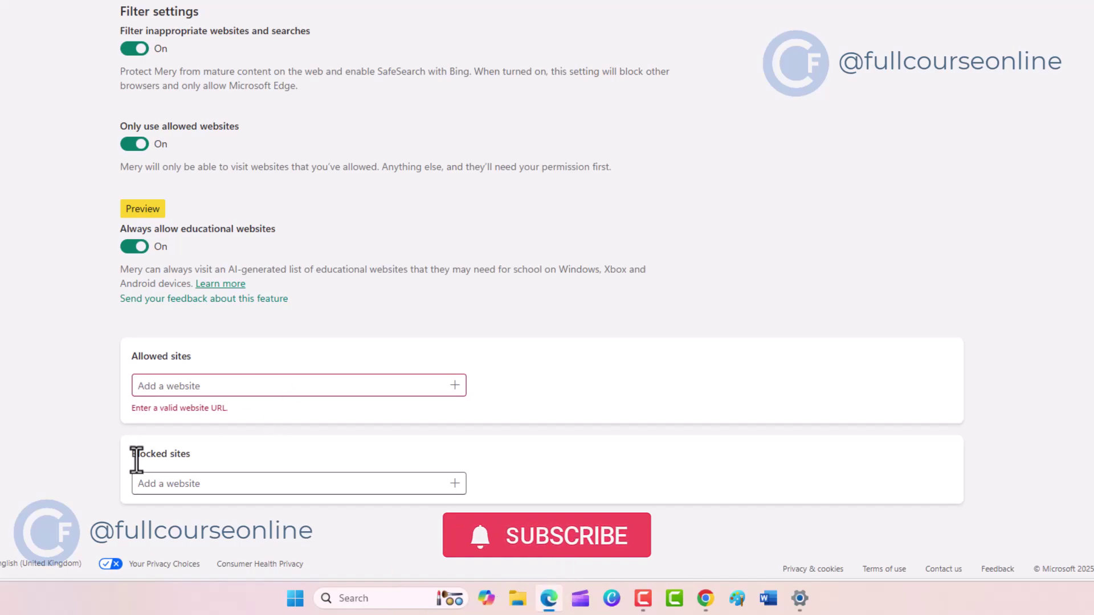
left_click(454, 491)
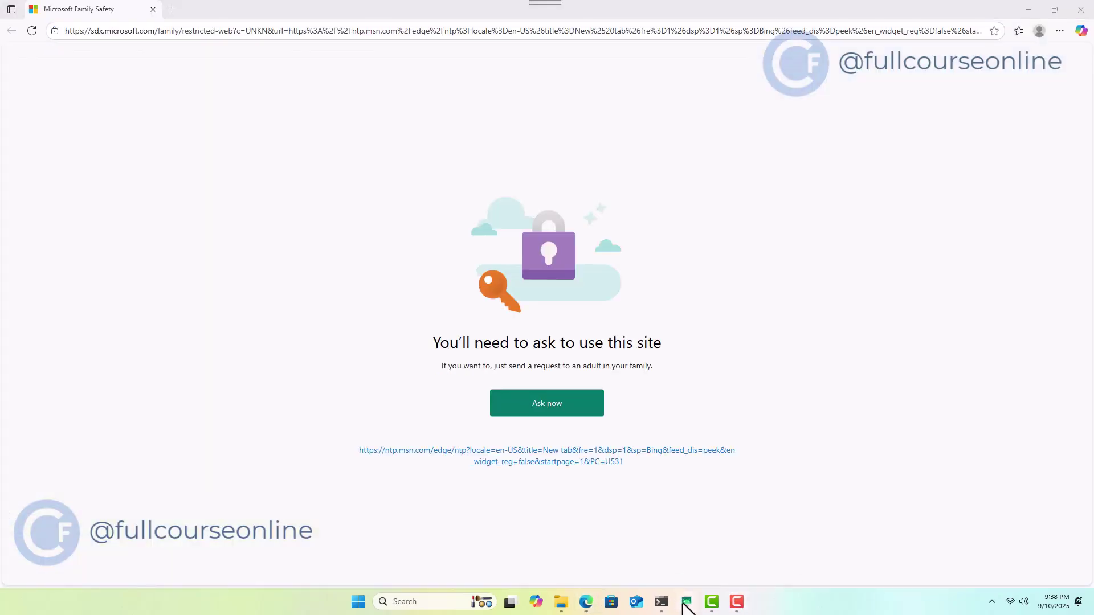
With the phone window moved aside, ask the parent for access to the blocked new-tab page
left_click(687, 602)
left_click_drag(813, 27, 891, 24)
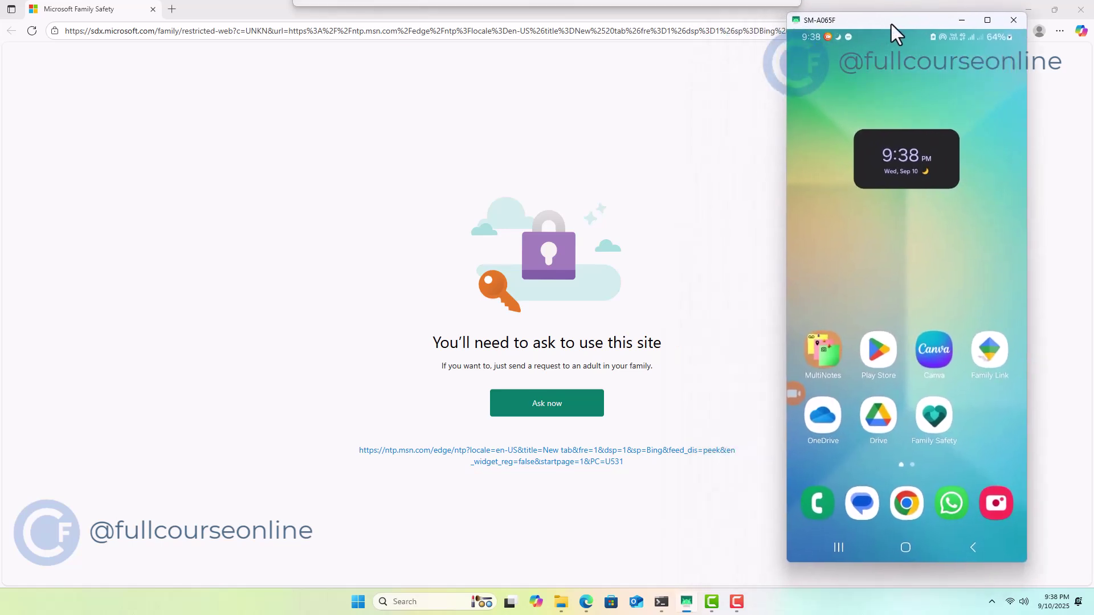
left_click(560, 416)
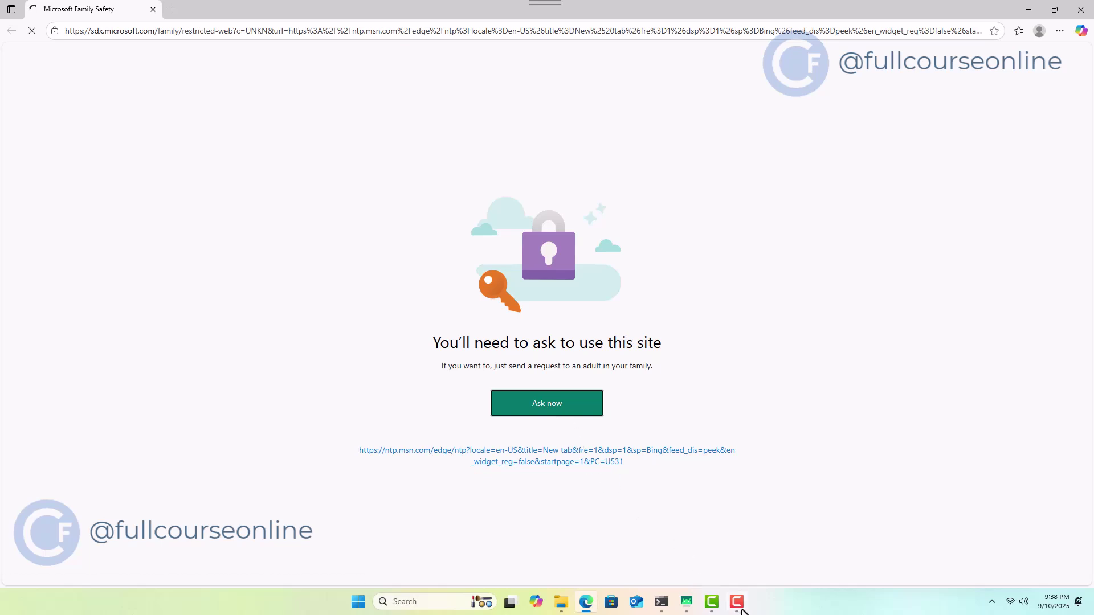
Go to google.com in Edge and ask the parent for access to it
mouse_move(739, 608)
left_click(81, 34)
type("google")
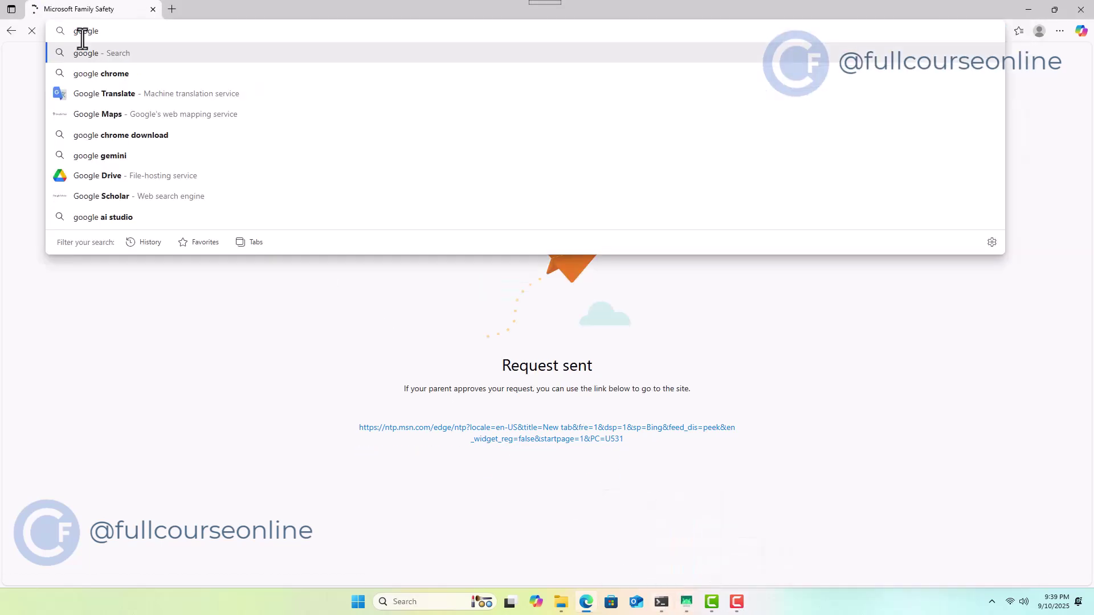
key("ctrl+Return")
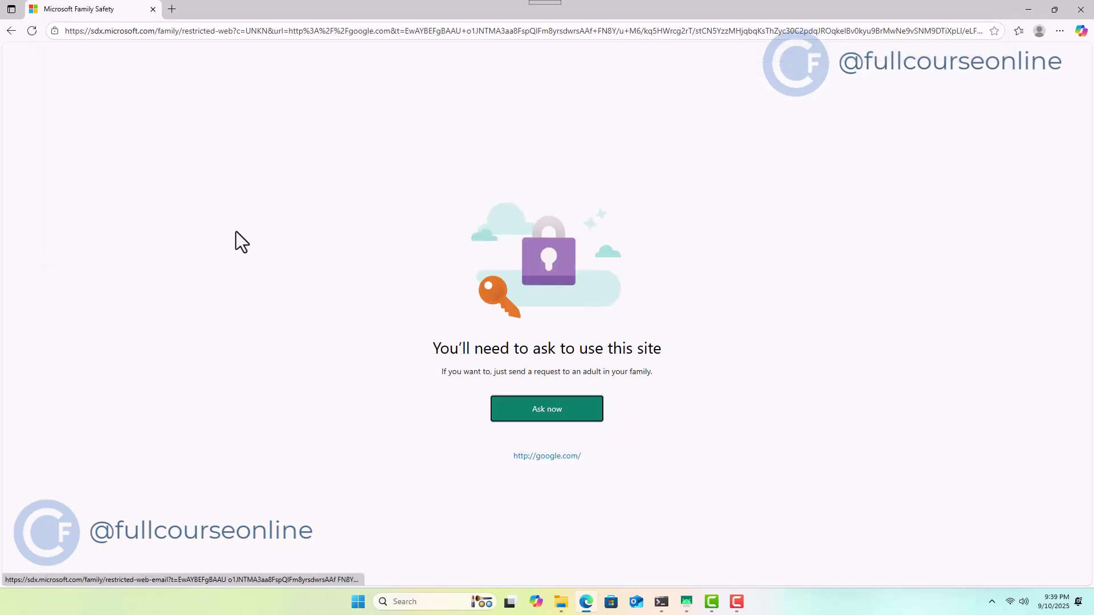
left_click(578, 422)
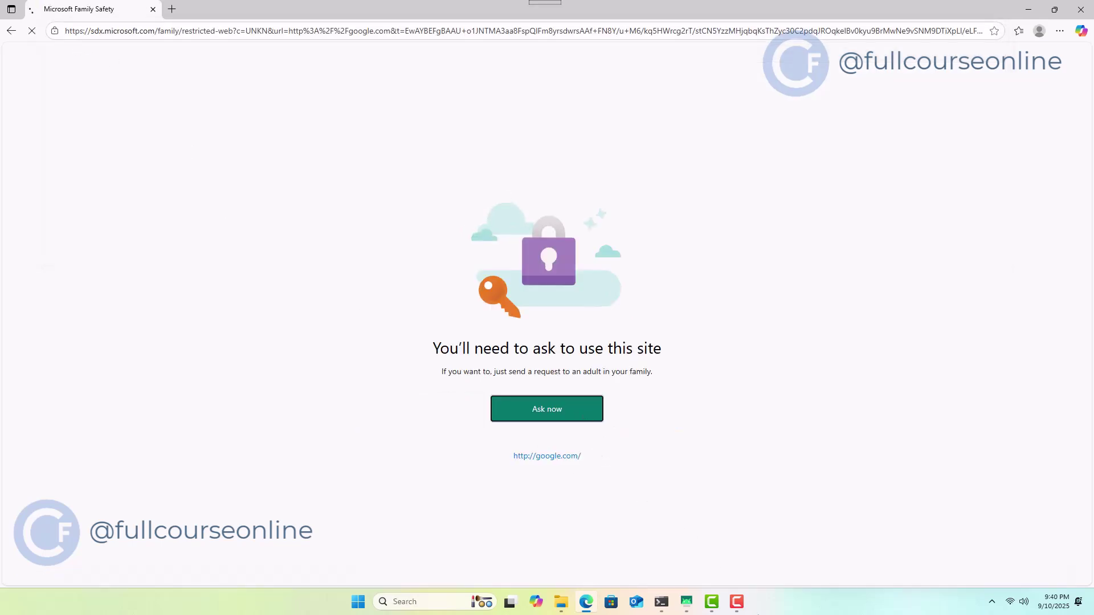
Approve the child's google.com request from the phone's Family Safety notification, then continue to google.com
left_click(687, 602)
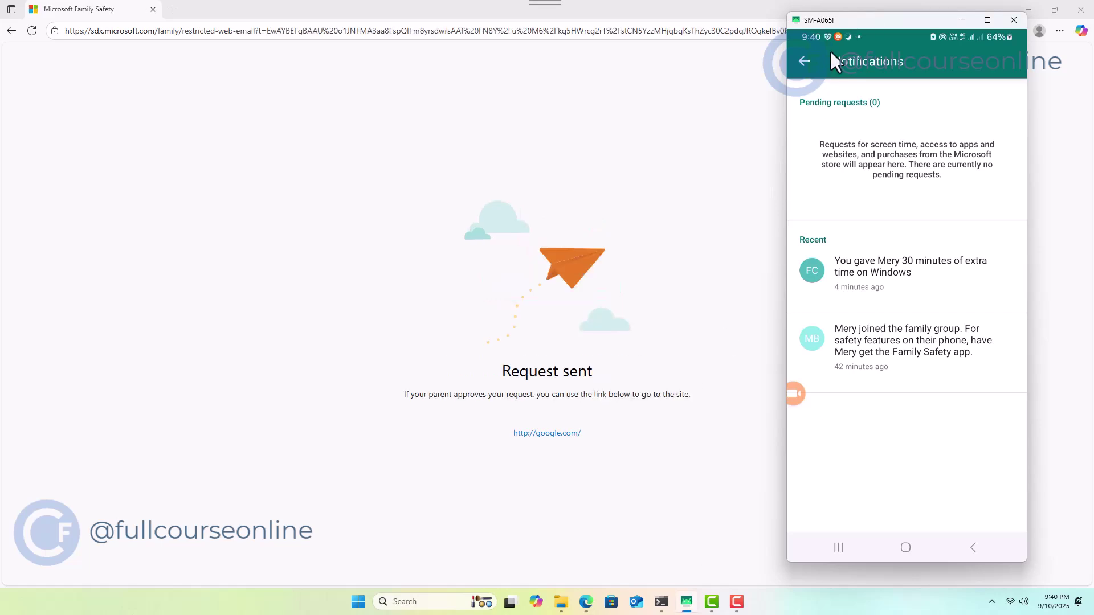
left_click_drag(882, 124, 877, 398)
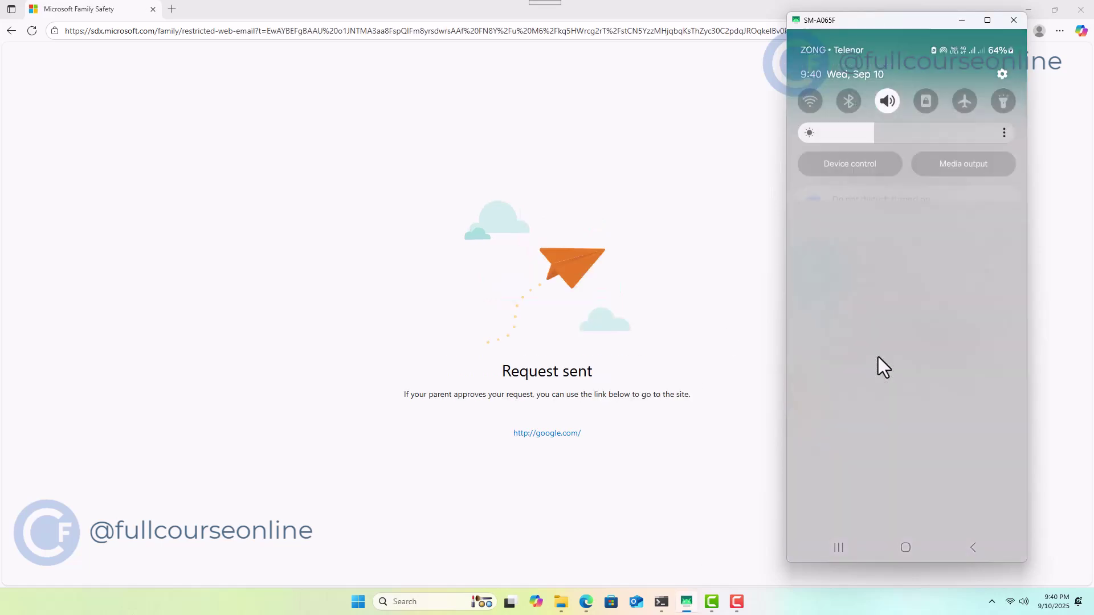
left_click(872, 523)
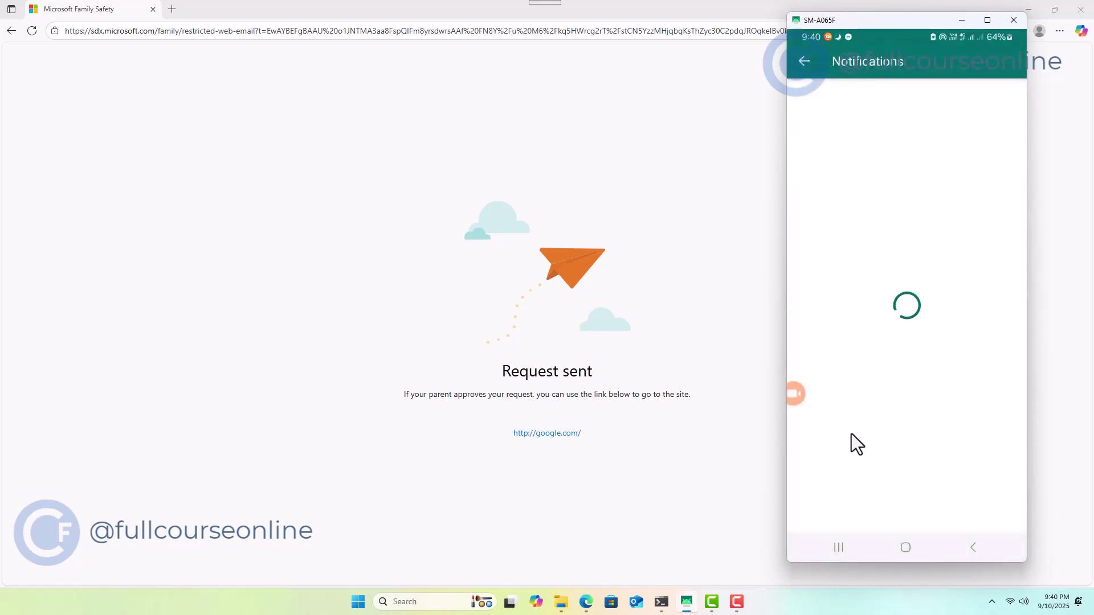
left_click(898, 217)
left_click(568, 439)
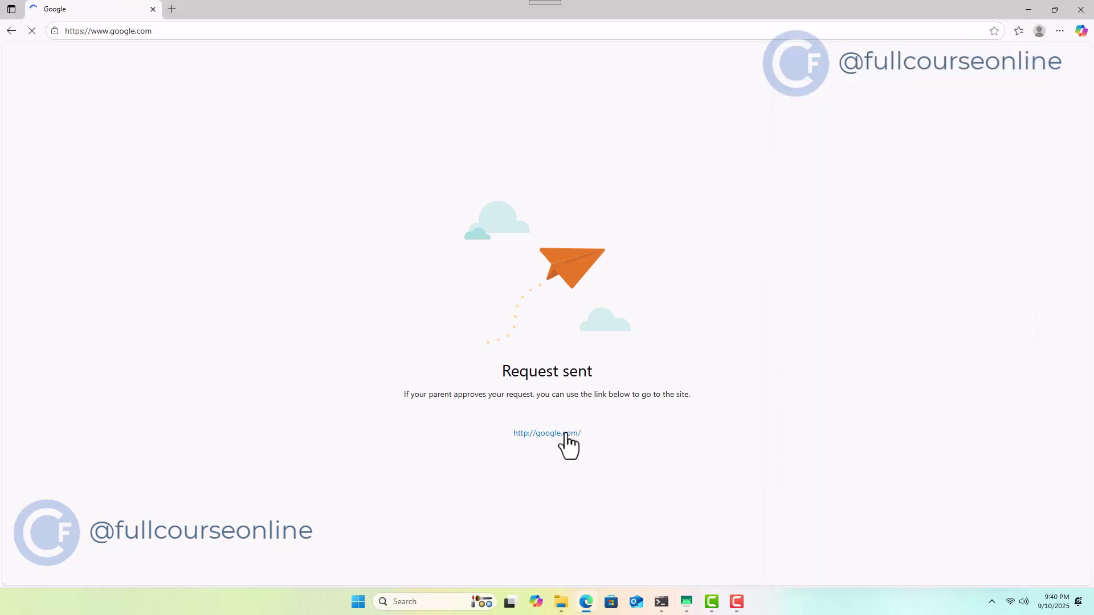
Search Google for 'lgbt community', open the sponsored LGBT community site, and request parent permission when blocked
type("lgbt com")
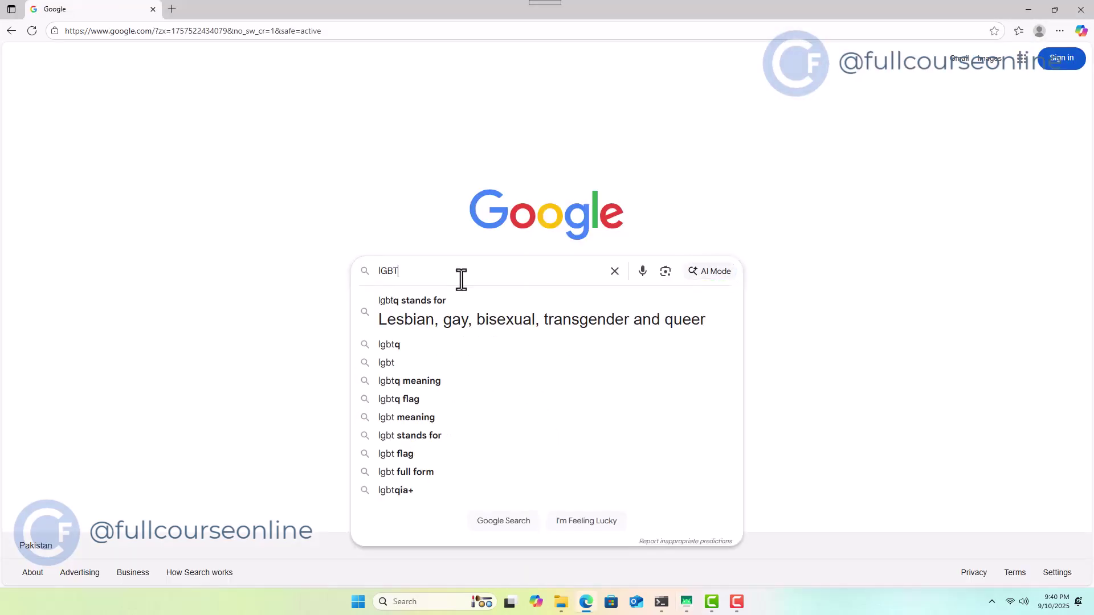
type("munity")
key("Return")
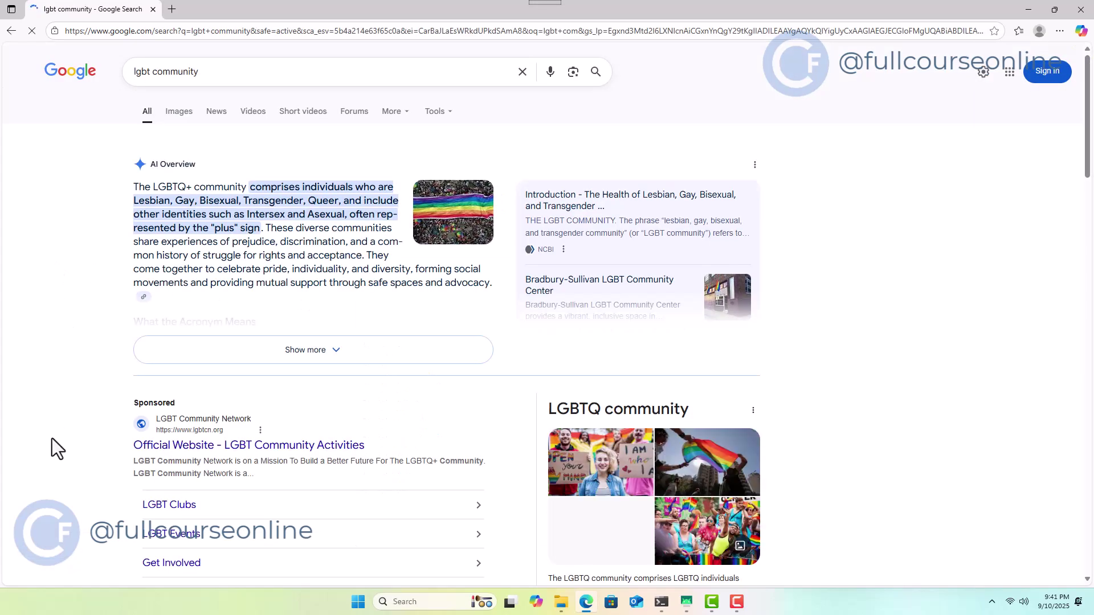
left_click(261, 447)
left_click(523, 421)
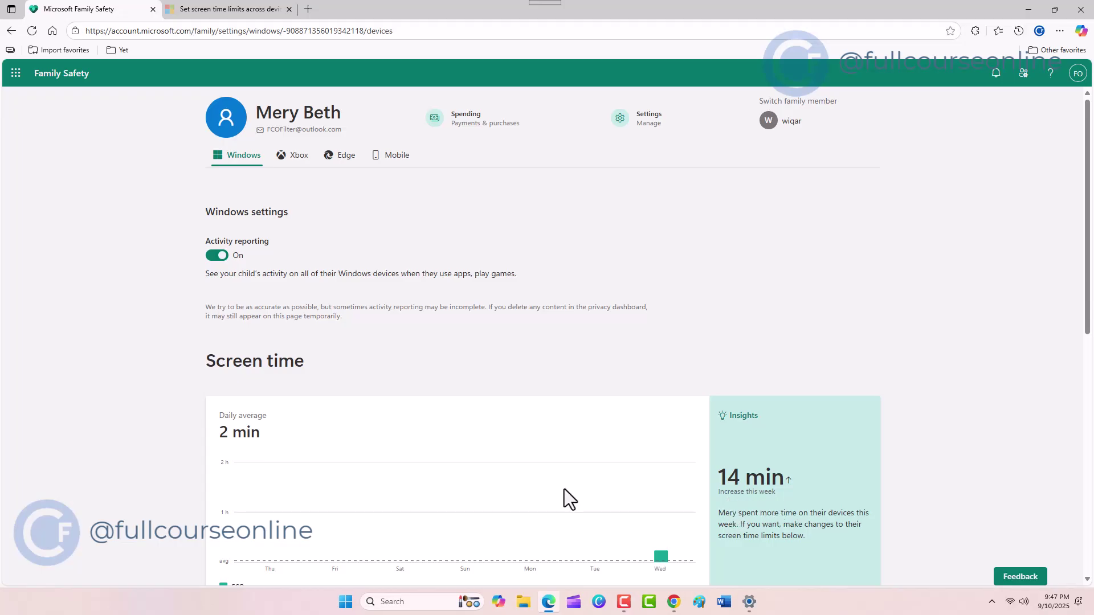
Turn on app and game limits in the child's Apps and games settings
scroll(149, 458, "down", 3)
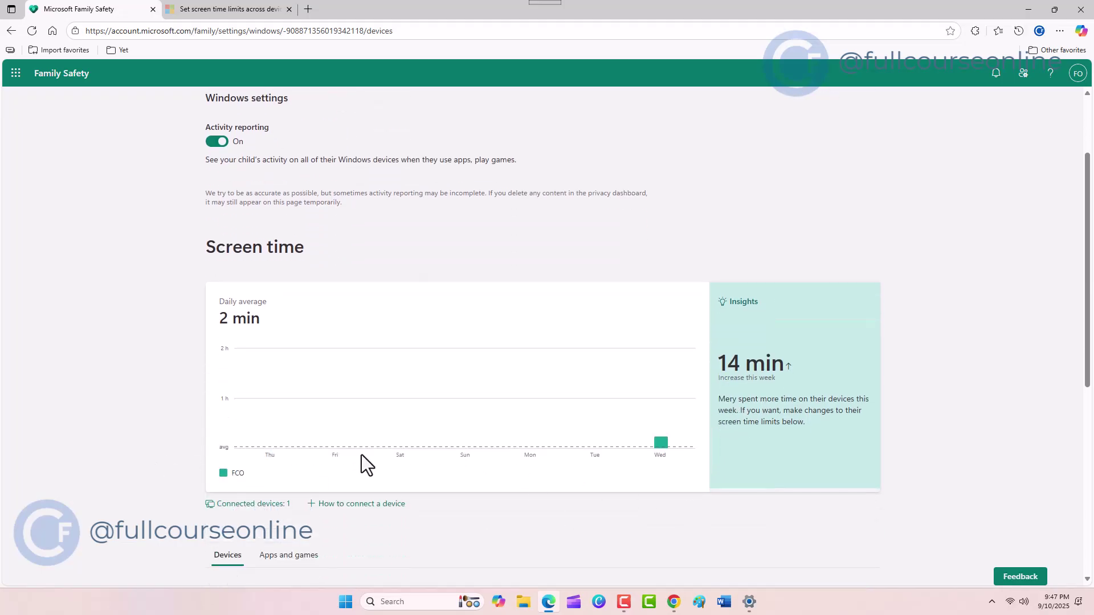
scroll(135, 438, "down", 5)
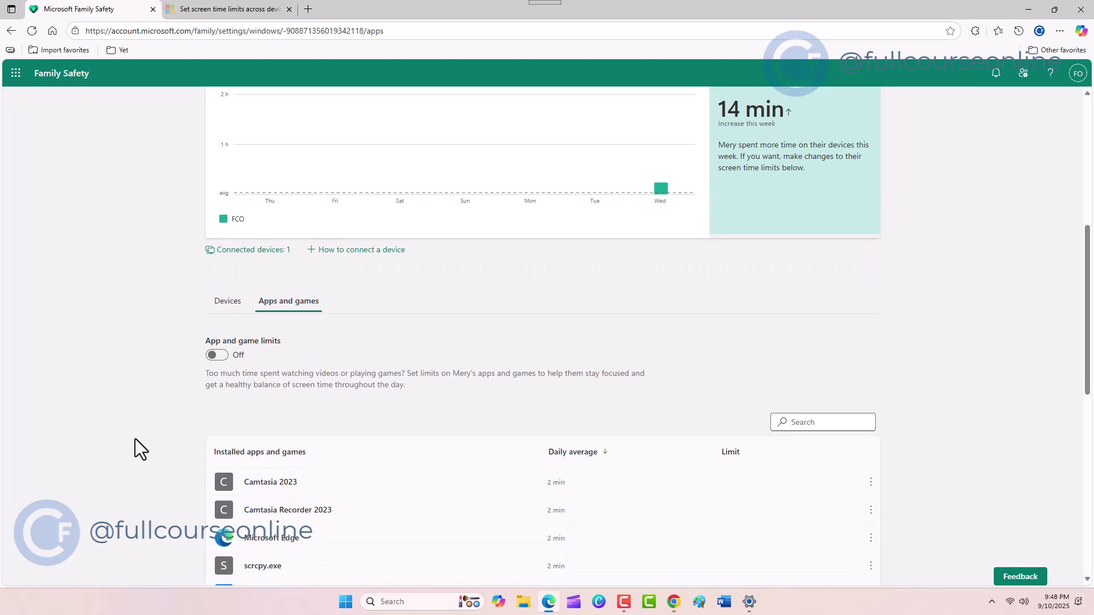
scroll(135, 439, "down", 1)
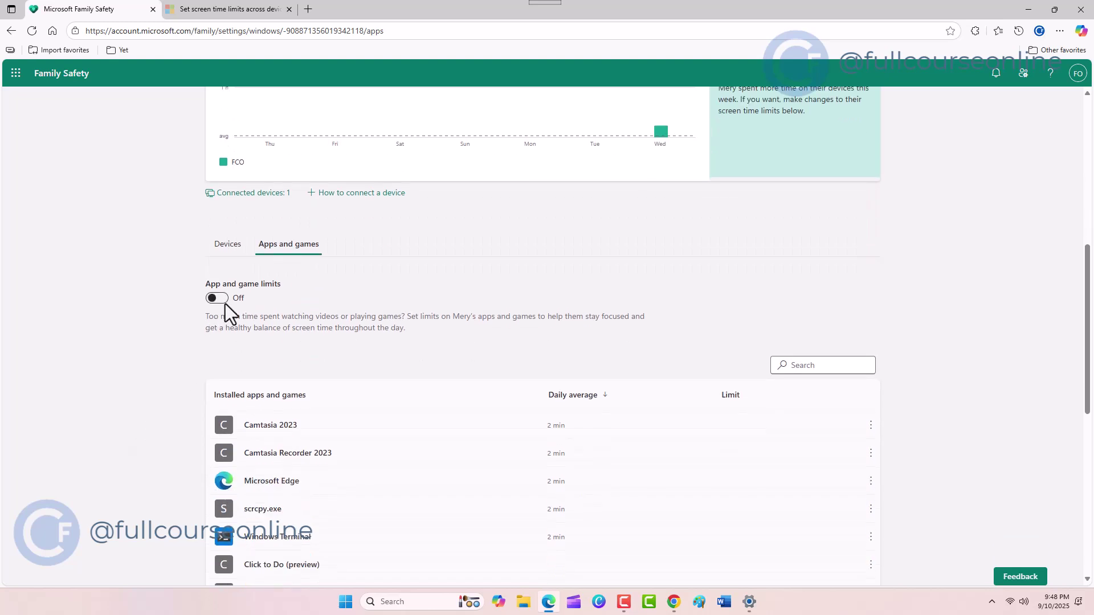
left_click(225, 302)
Block Microsoft Store and Paint for the child
scroll(180, 411, "down", 3)
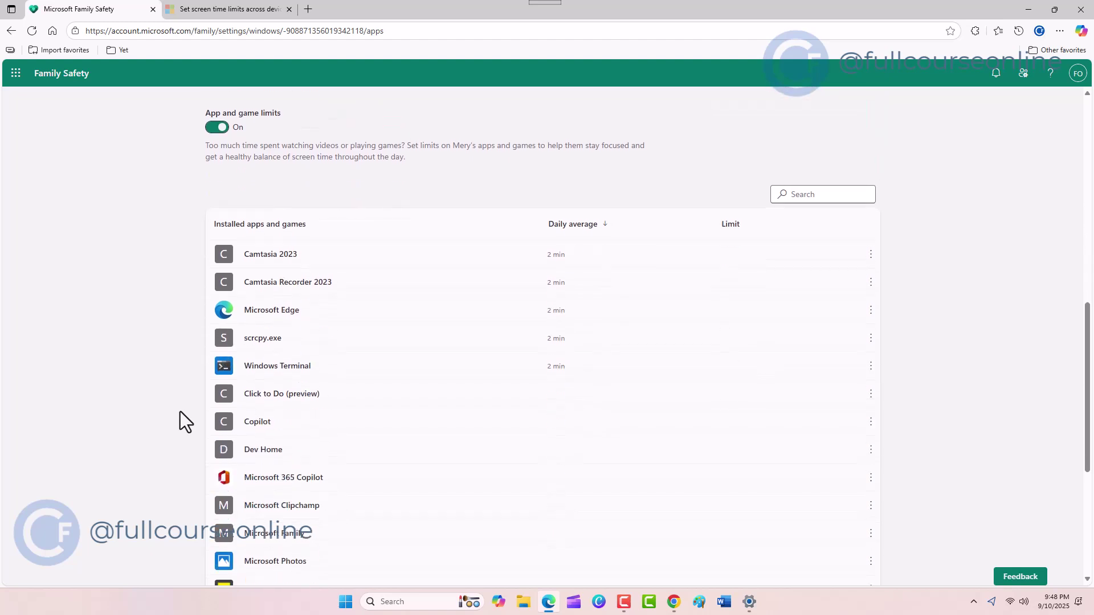
scroll(180, 411, "down", 2)
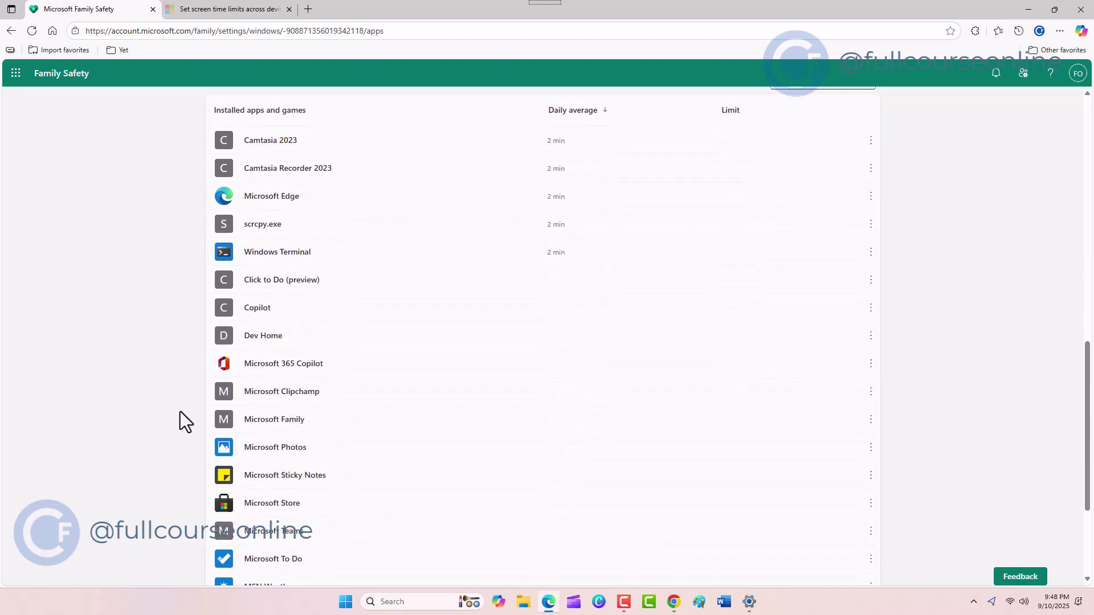
left_click(871, 504)
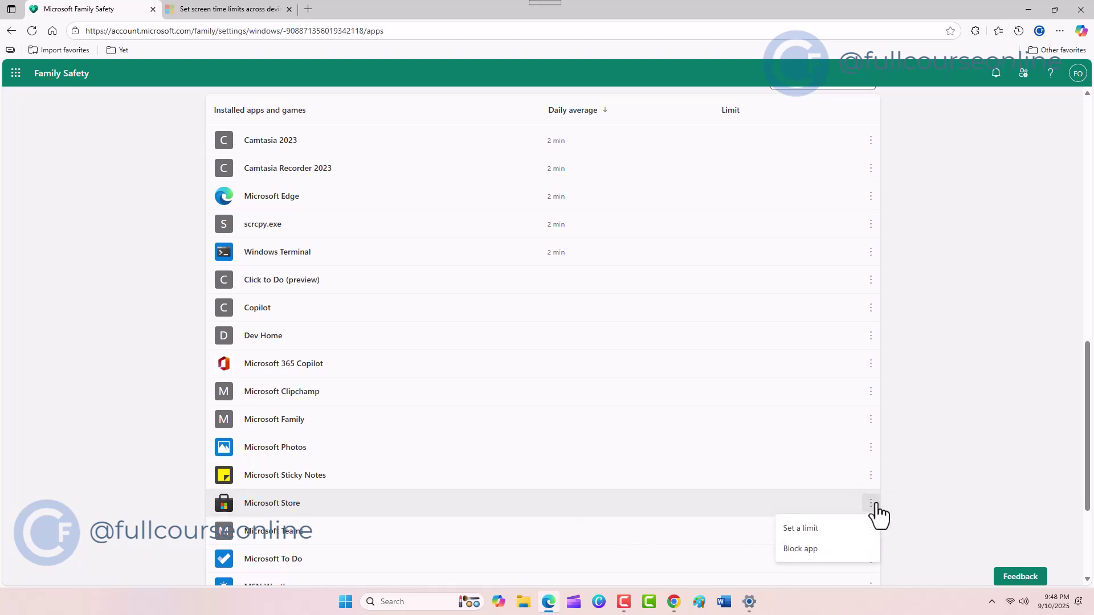
left_click(800, 550)
scroll(143, 495, "down", 2)
scroll(143, 494, "down", 2)
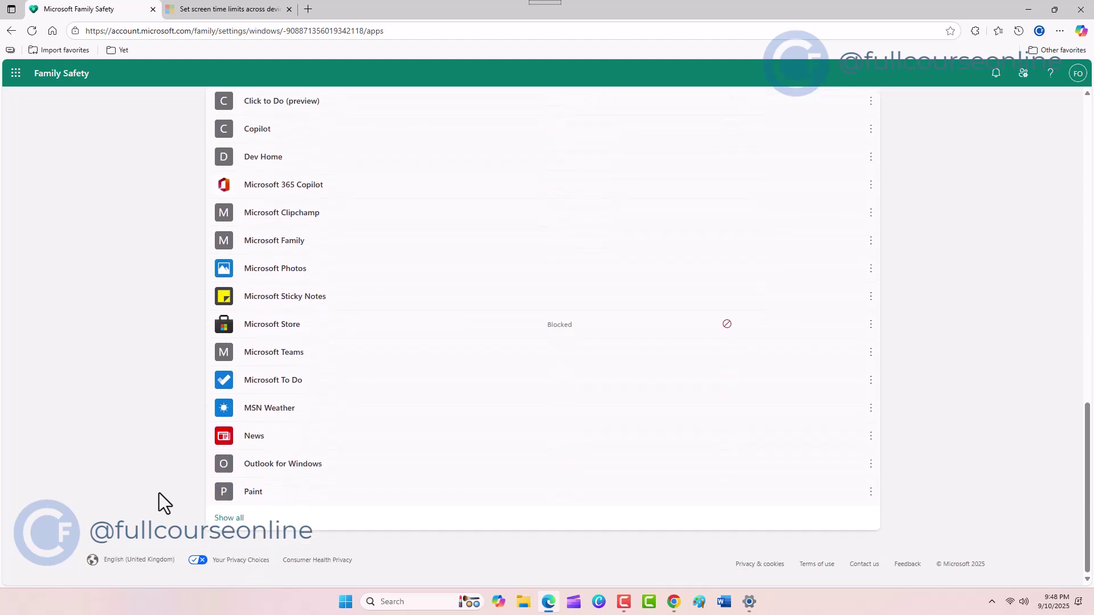
left_click(870, 494)
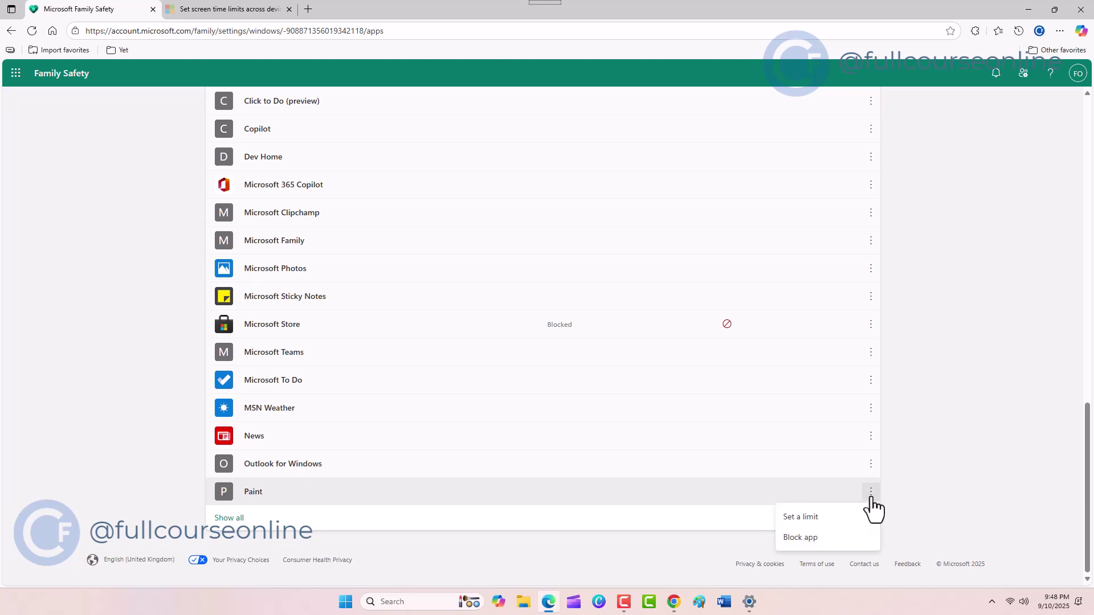
left_click(785, 539)
Set a Microsoft Edge time limit of 0 min every day
scroll(156, 373, "up", 1)
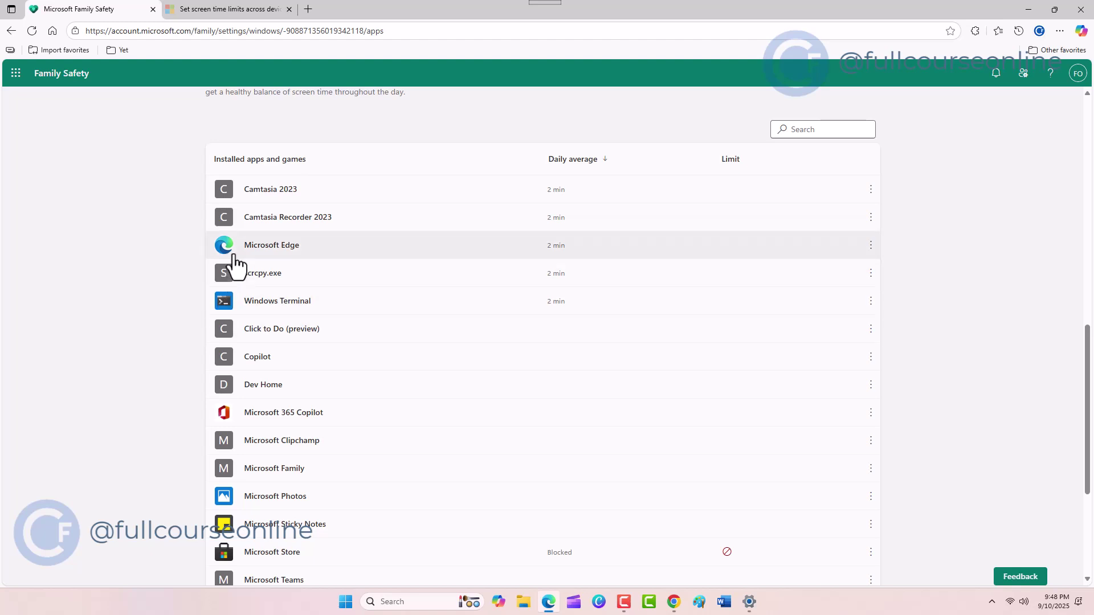
left_click(871, 245)
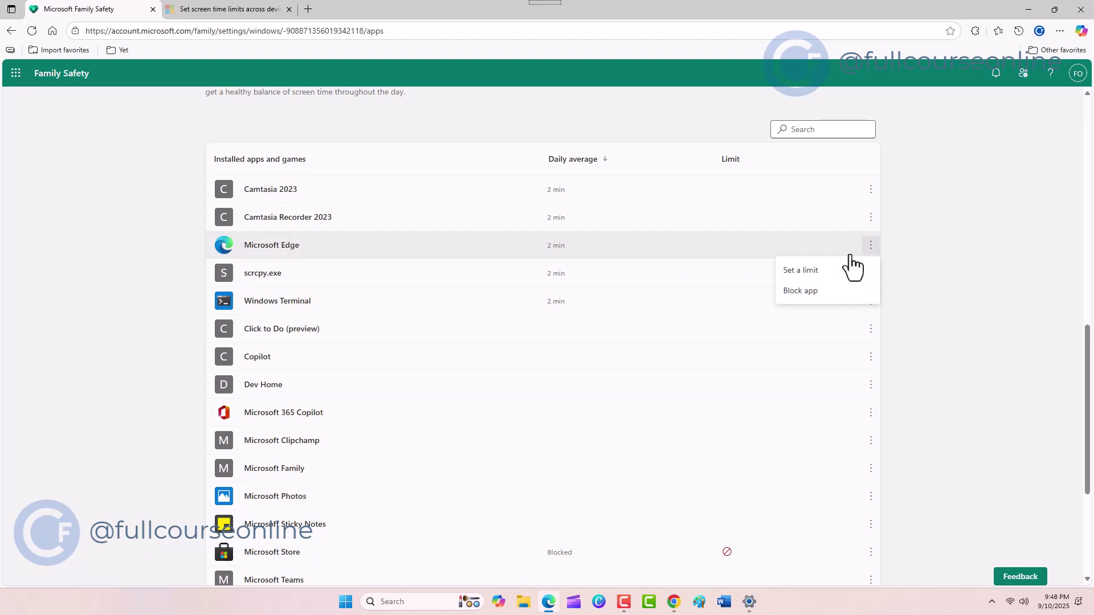
left_click(836, 271)
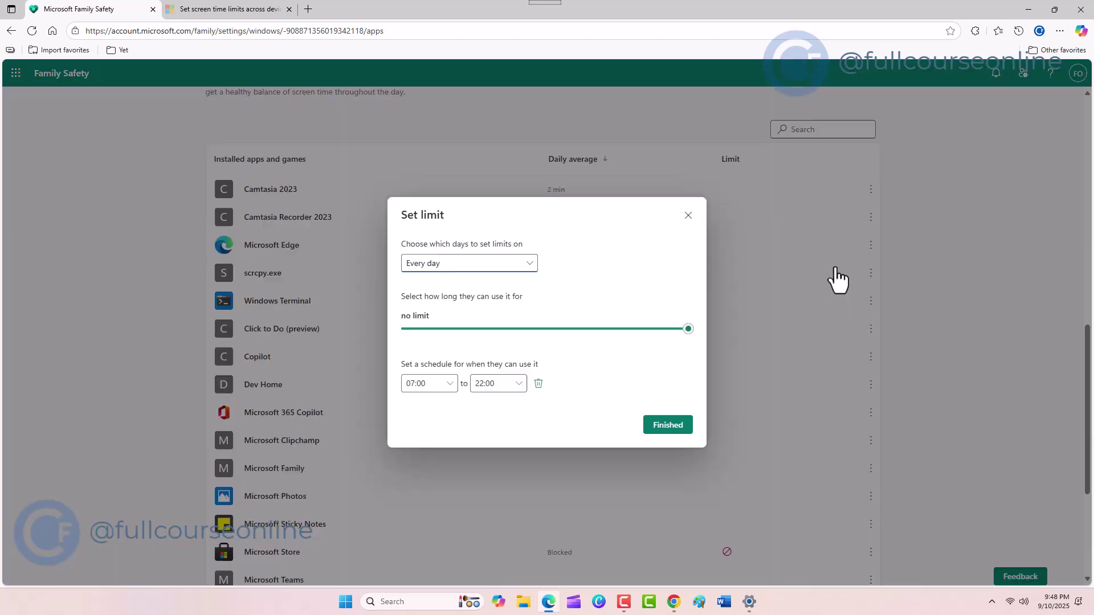
left_click(405, 328)
left_click_drag(407, 329, 401, 329)
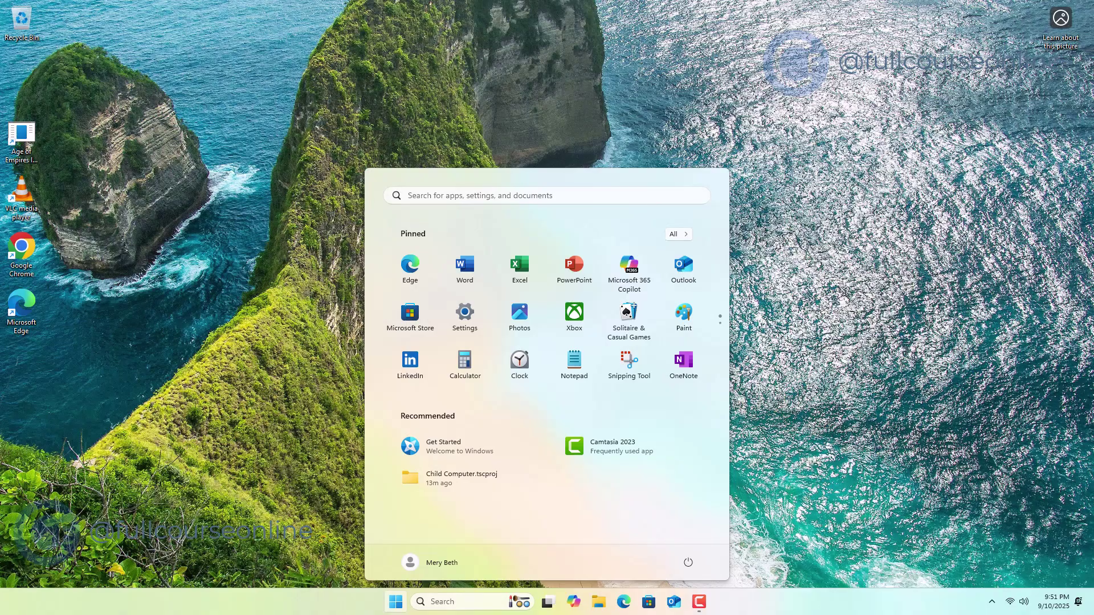
Launch the blocked Microsoft Store on the child's PC and choose Ask to use
left_click(776, 556)
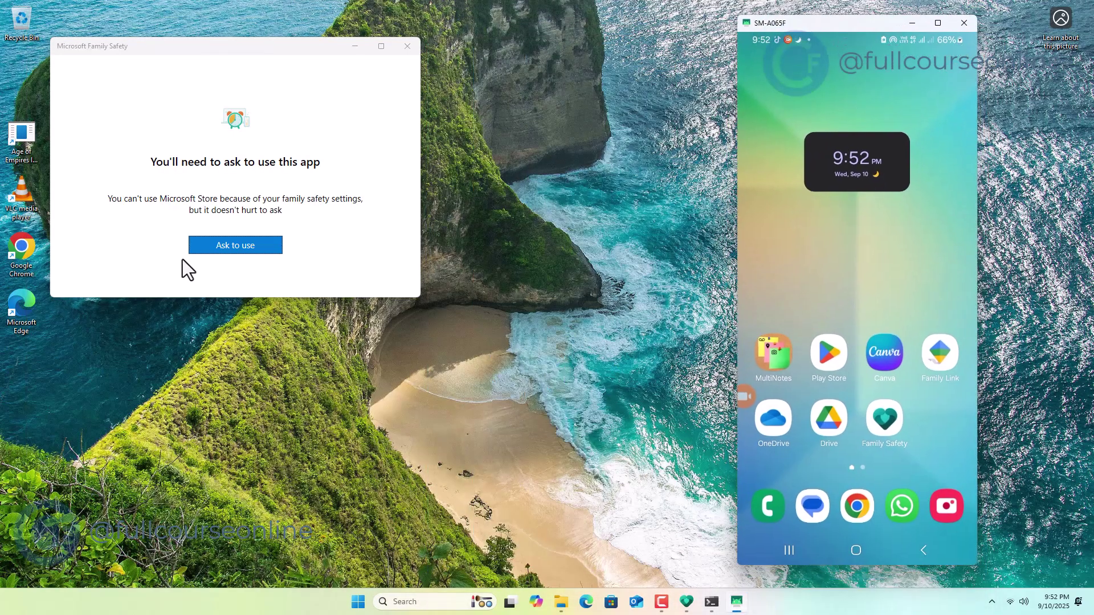
left_click(263, 258)
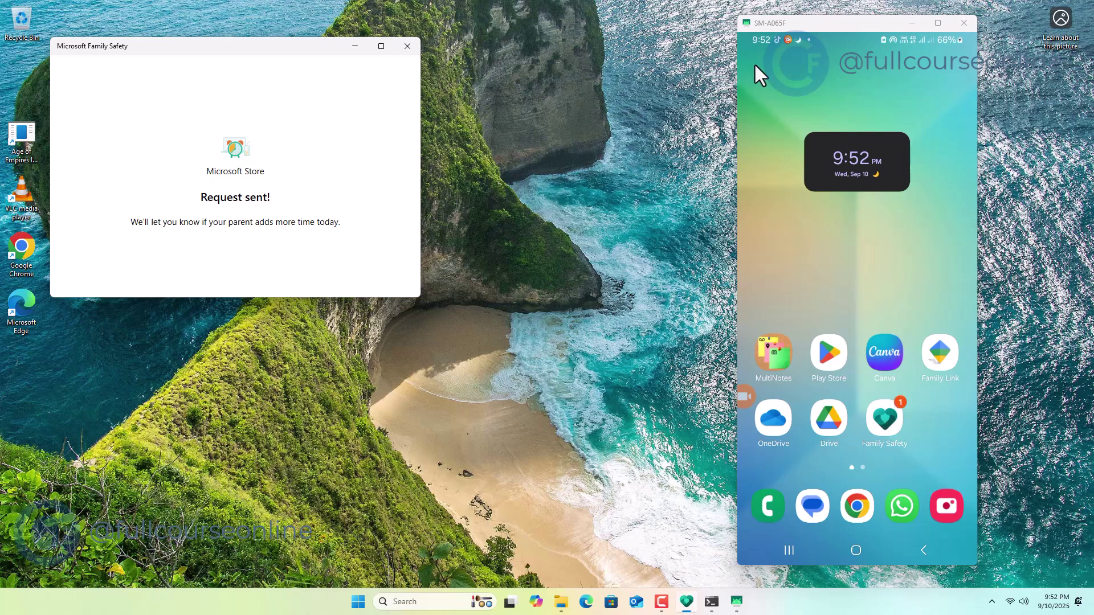
Approve and unblock the Microsoft Store request on the phone, then open Microsoft Store on the PC
left_click_drag(790, 34, 805, 279)
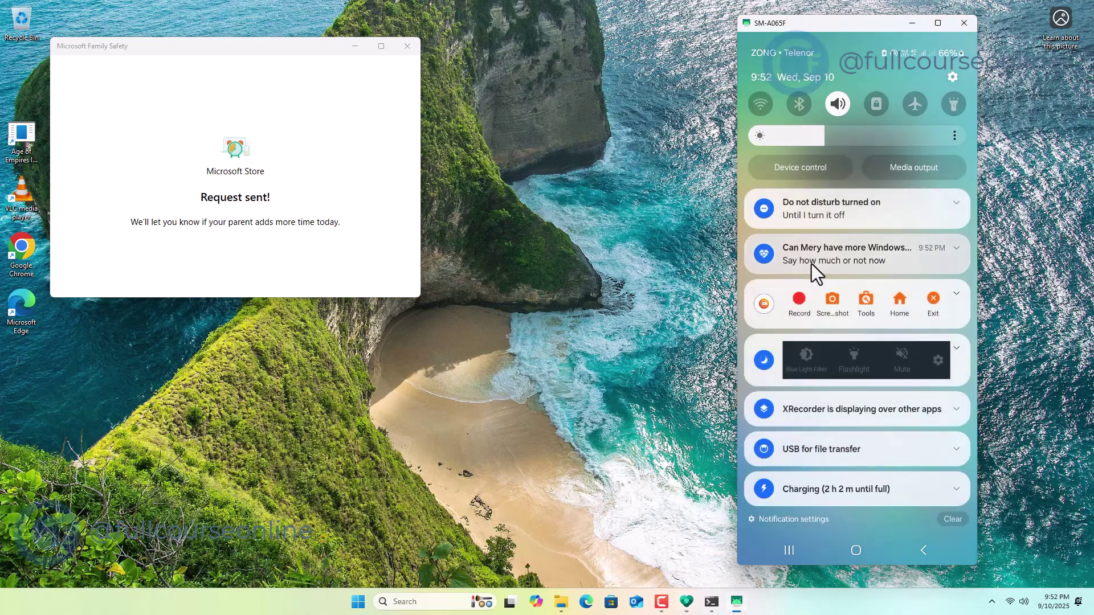
left_click(812, 264)
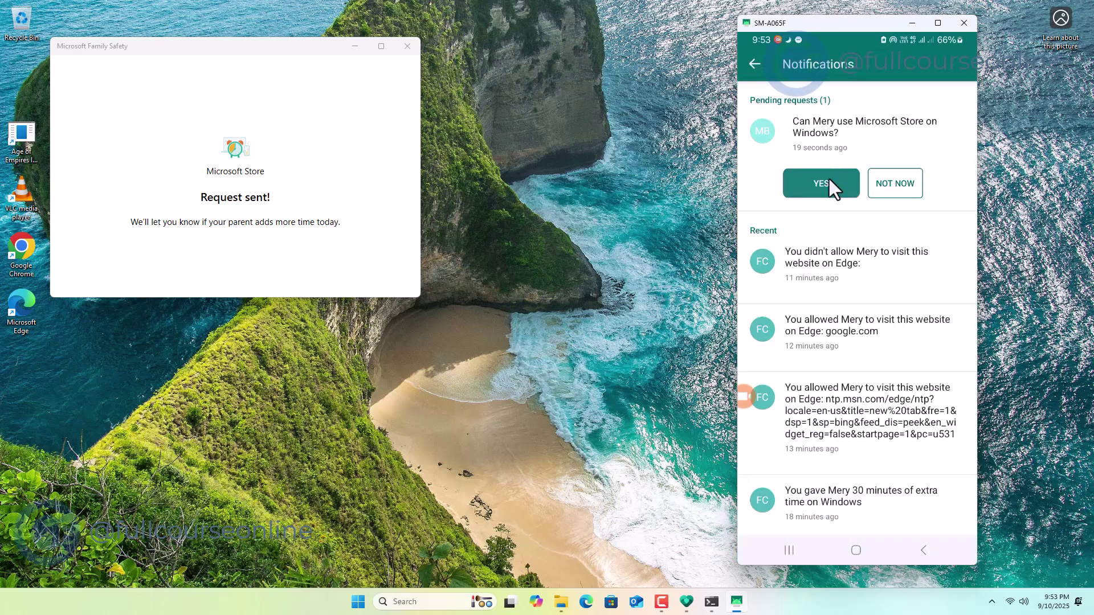
left_click(821, 184)
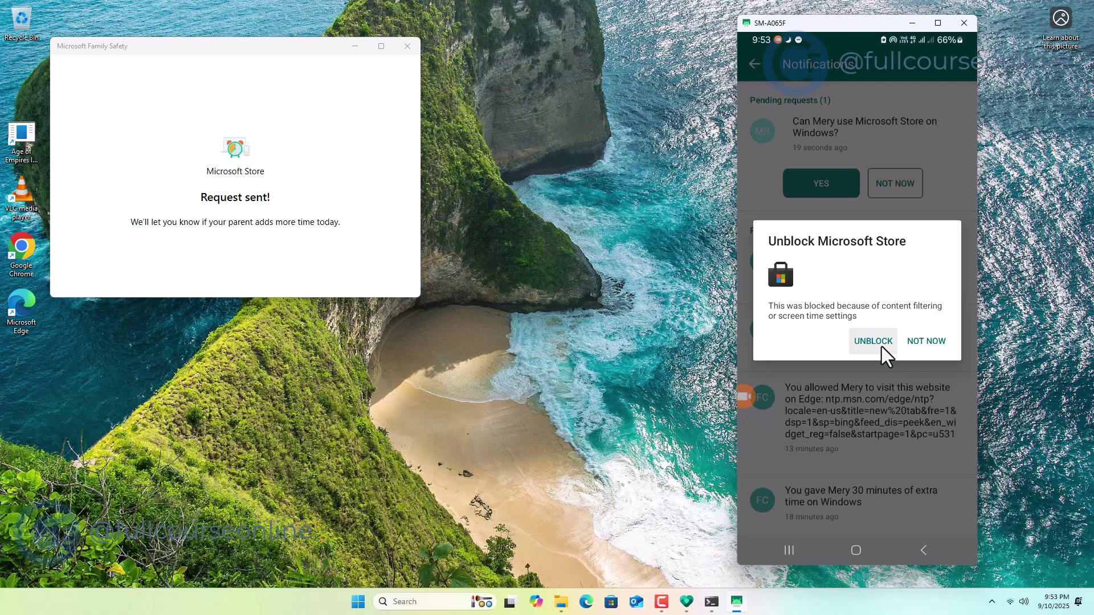
left_click(873, 341)
left_click(624, 602)
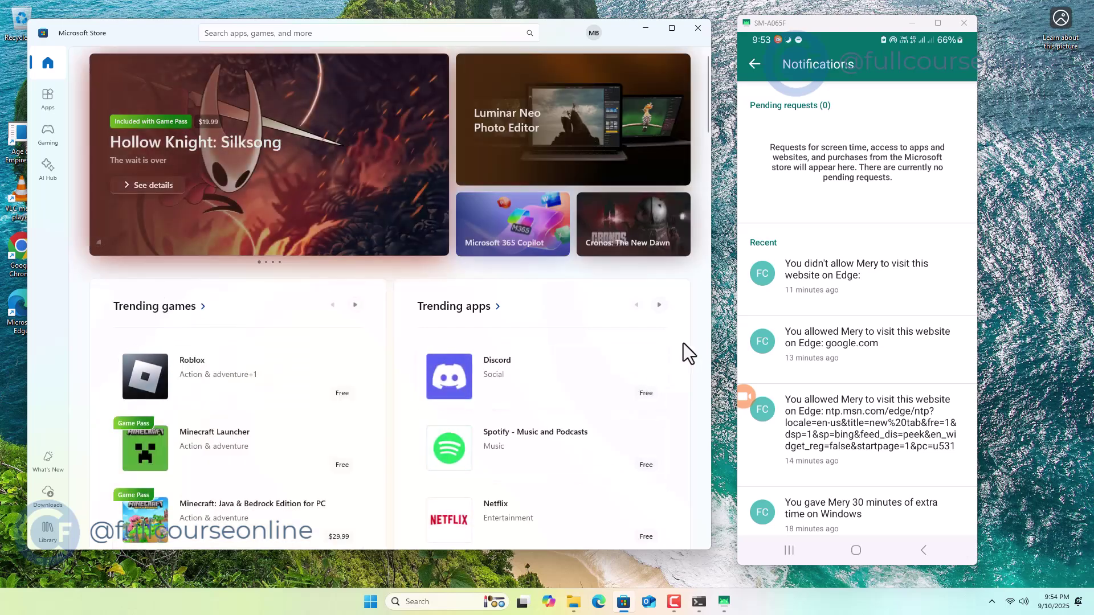
Close Microsoft Store and launch Paint from a taskbar search for 'paint'
left_click(697, 29)
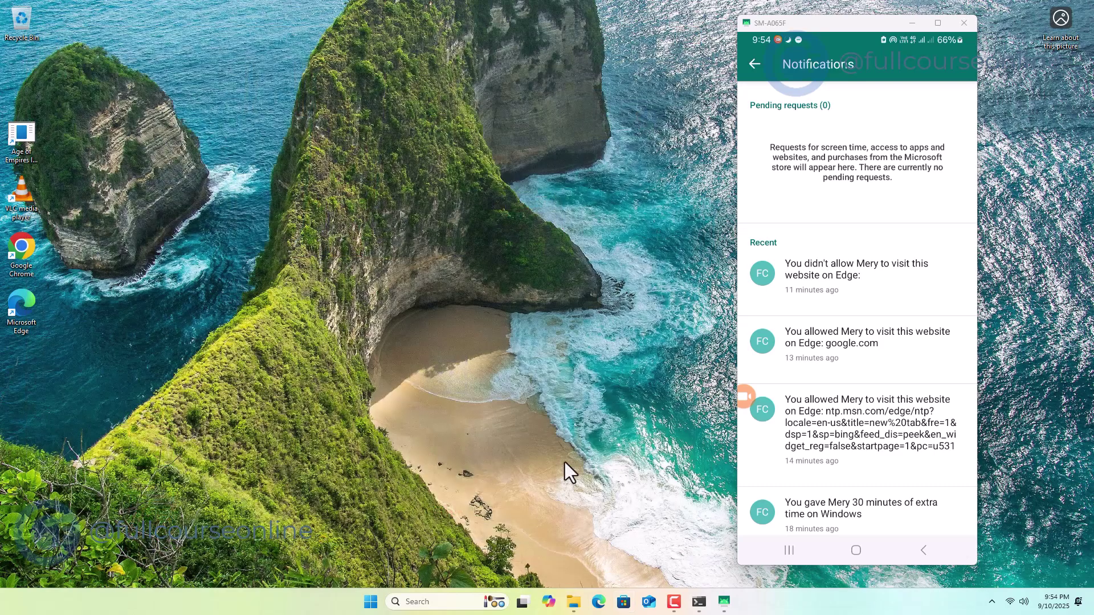
left_click(430, 601)
type("paint")
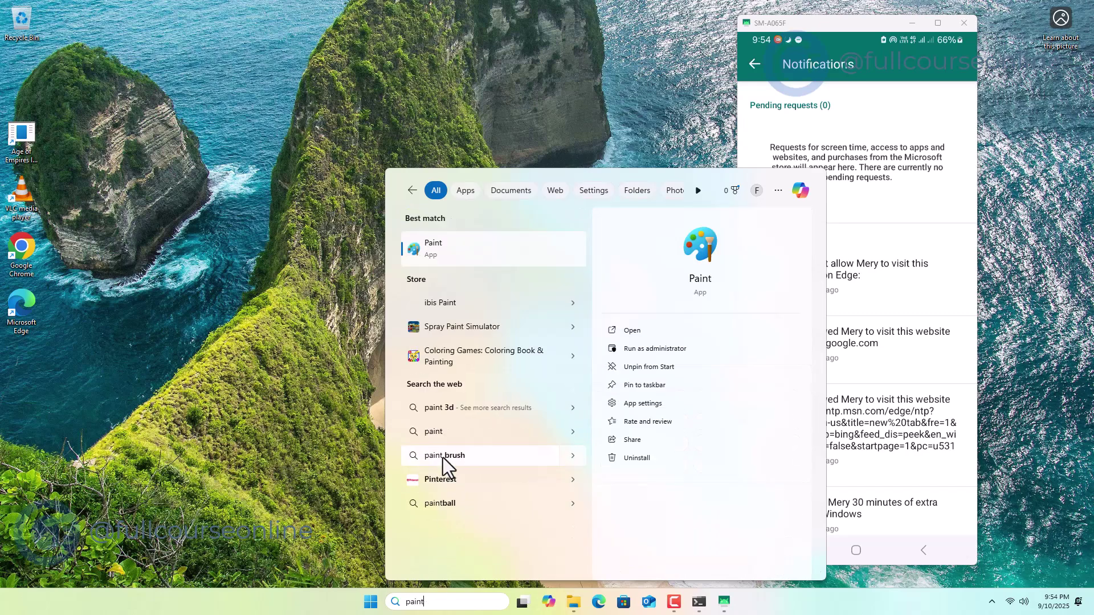
left_click(436, 254)
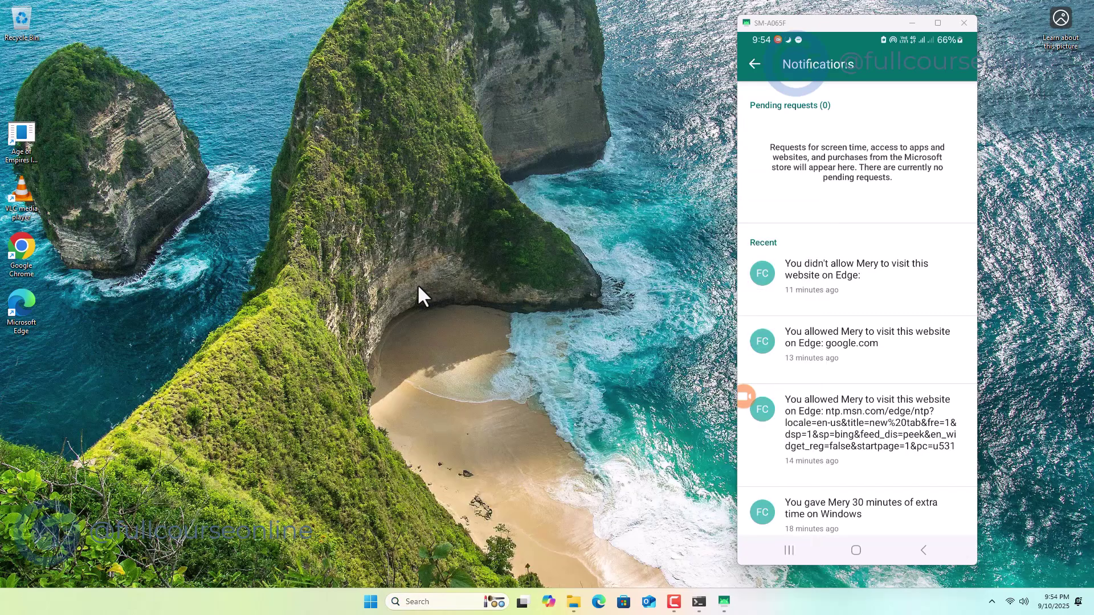